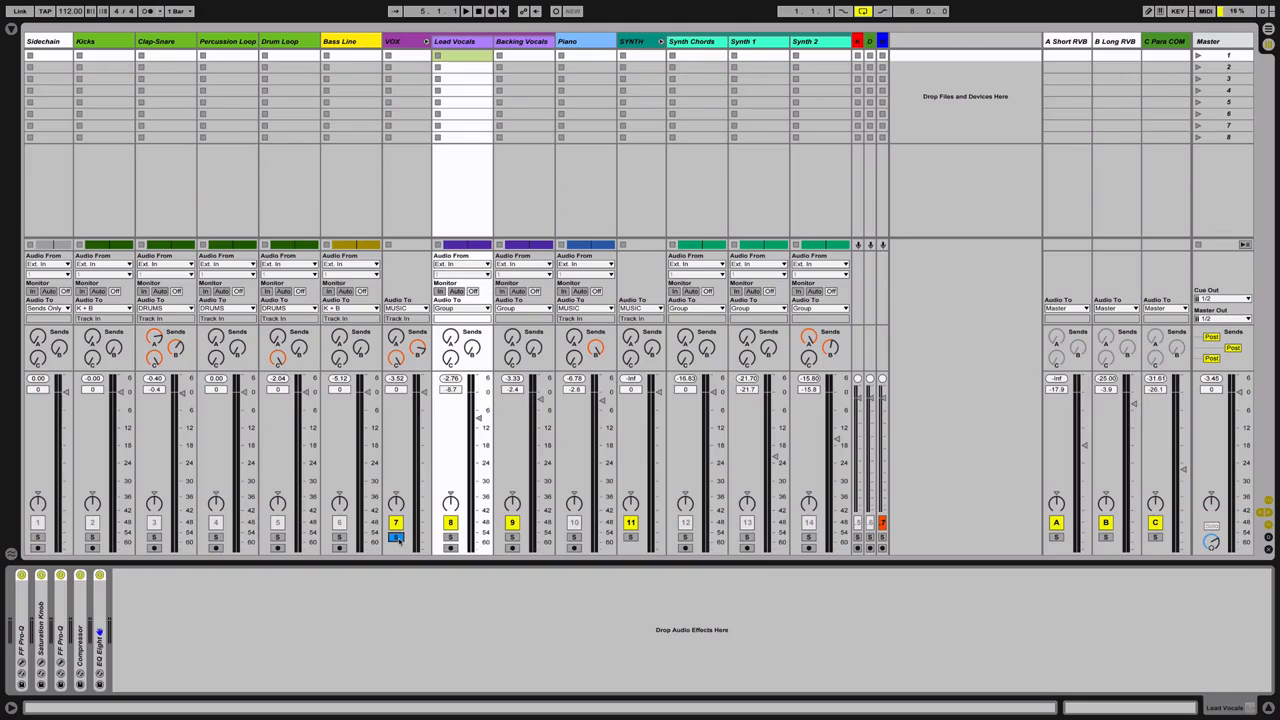
# - Unsolo the VOX group, play the full mix, and try raising the K, D and M bus faders together
pyautogui.click(397, 537)
pyautogui.press('space')
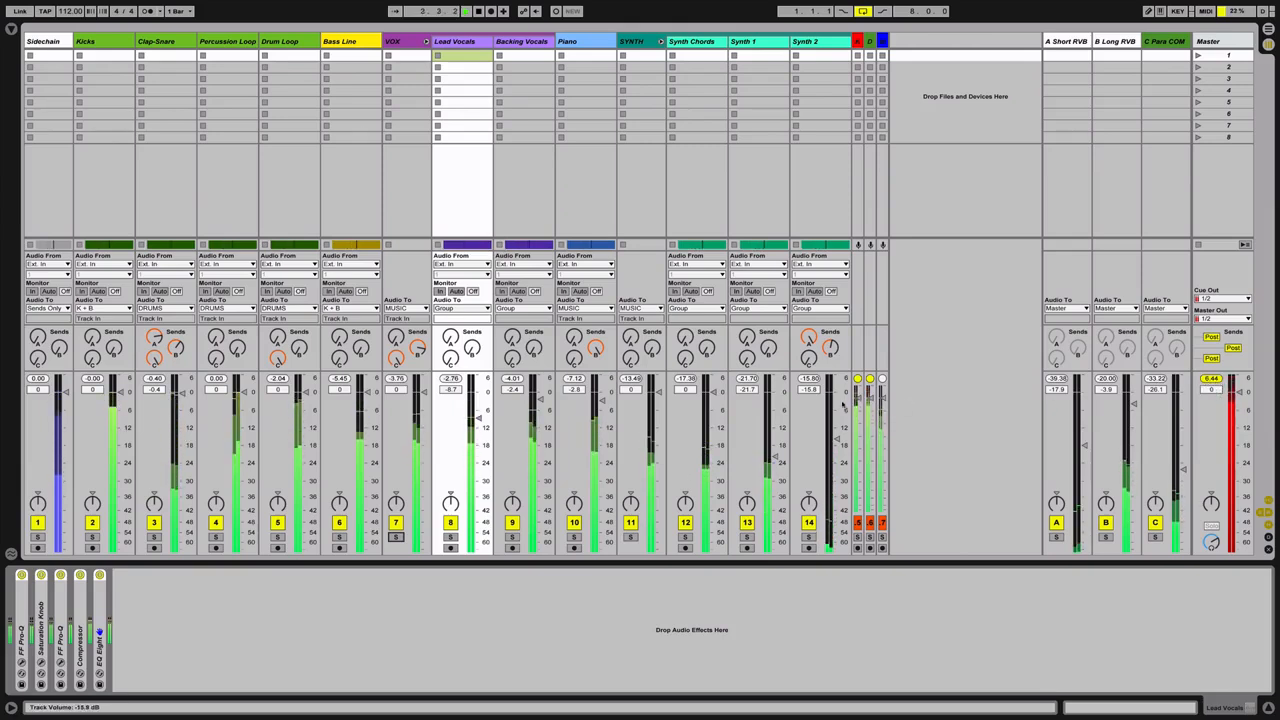
pyautogui.click(857, 450)
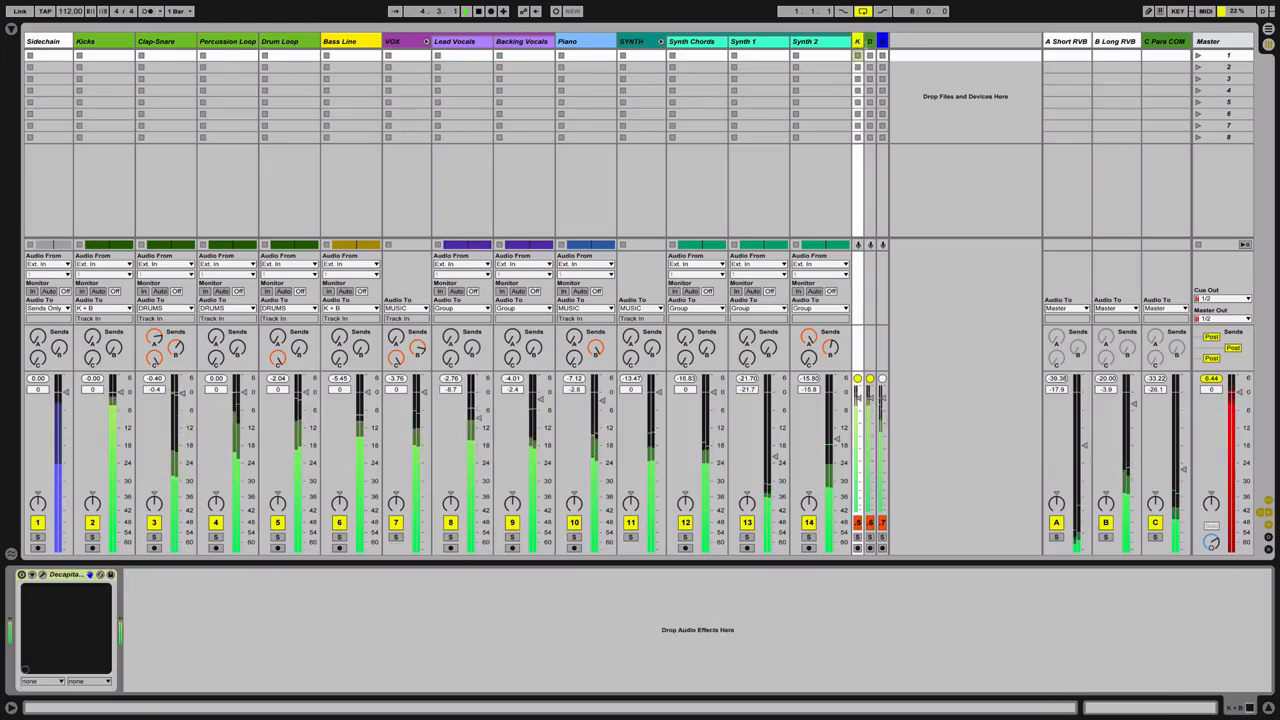
pyautogui.click(881, 420)
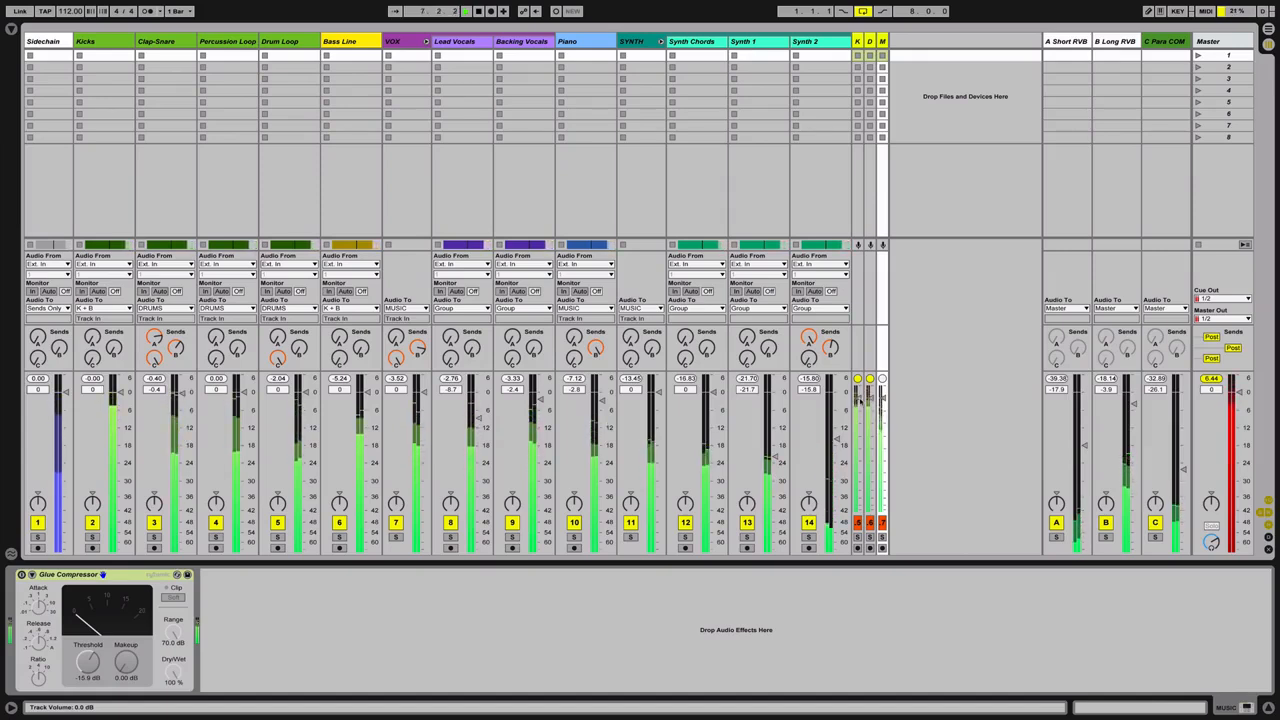
pyautogui.moveTo(857, 398); pyautogui.dragTo(856, 390)
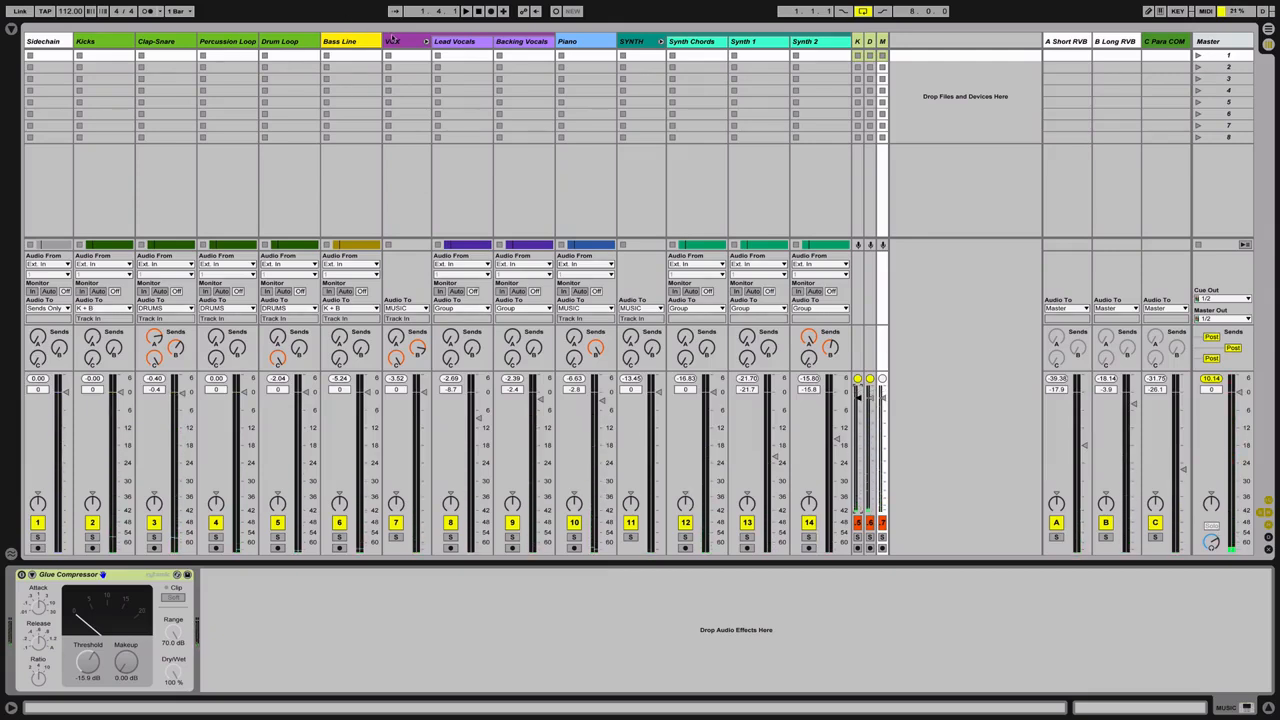
# - Solo the Lead Vocals track and switch off the devices in its effect chain
pyautogui.click(438, 52)
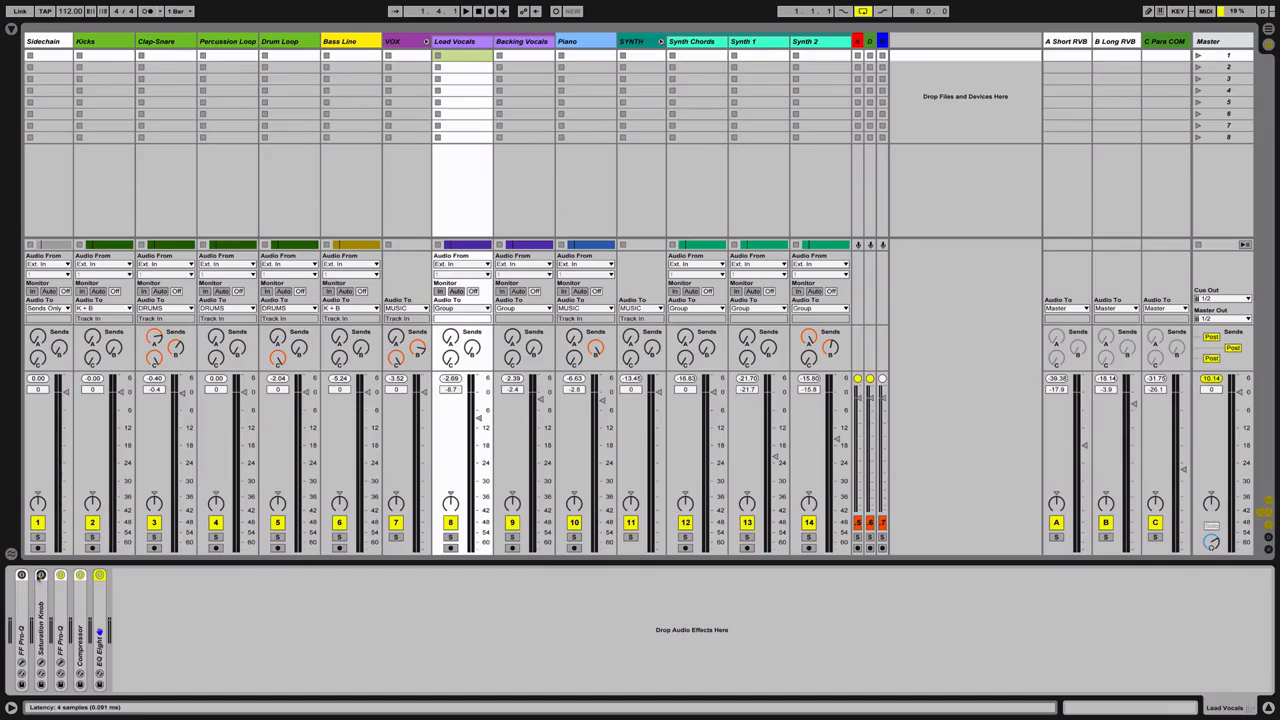
pyautogui.click(79, 576)
pyautogui.click(99, 576)
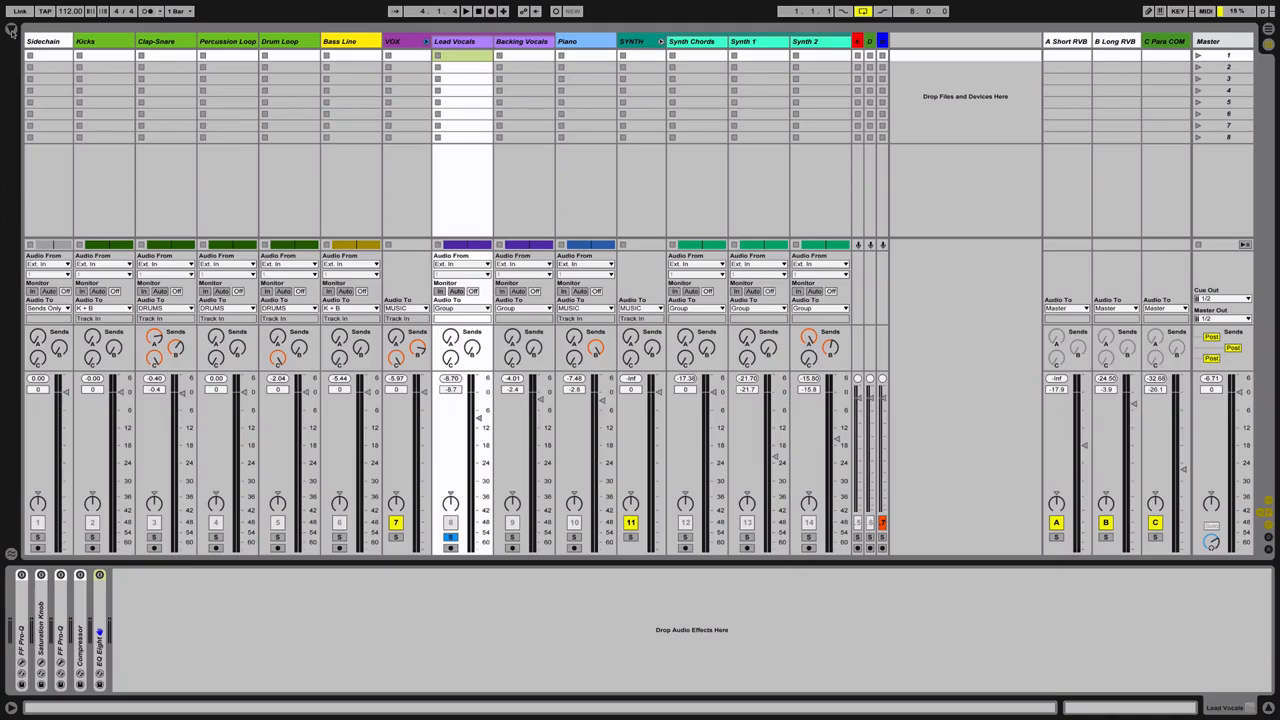
# - Insert a Utility at the start of the Lead Vocals chain and reset the track volume to 0 dB
pyautogui.click(10, 30)
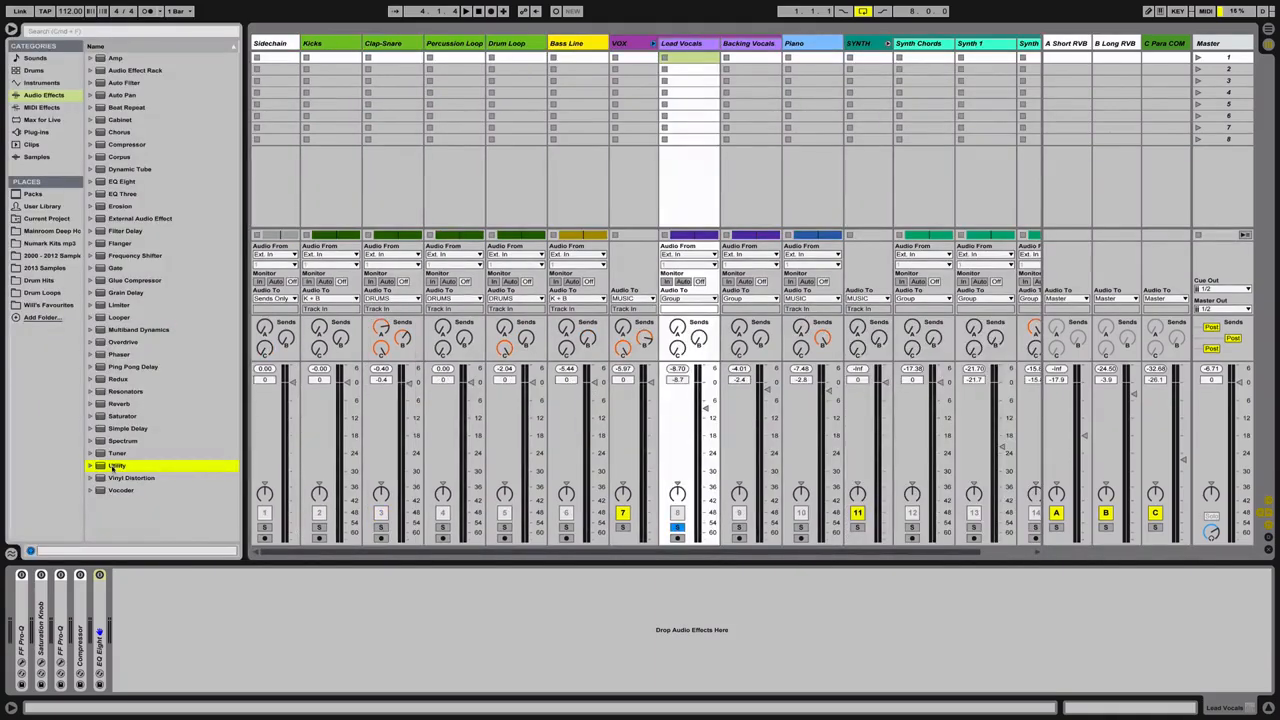
pyautogui.moveTo(35, 551); pyautogui.dragTo(18, 597)
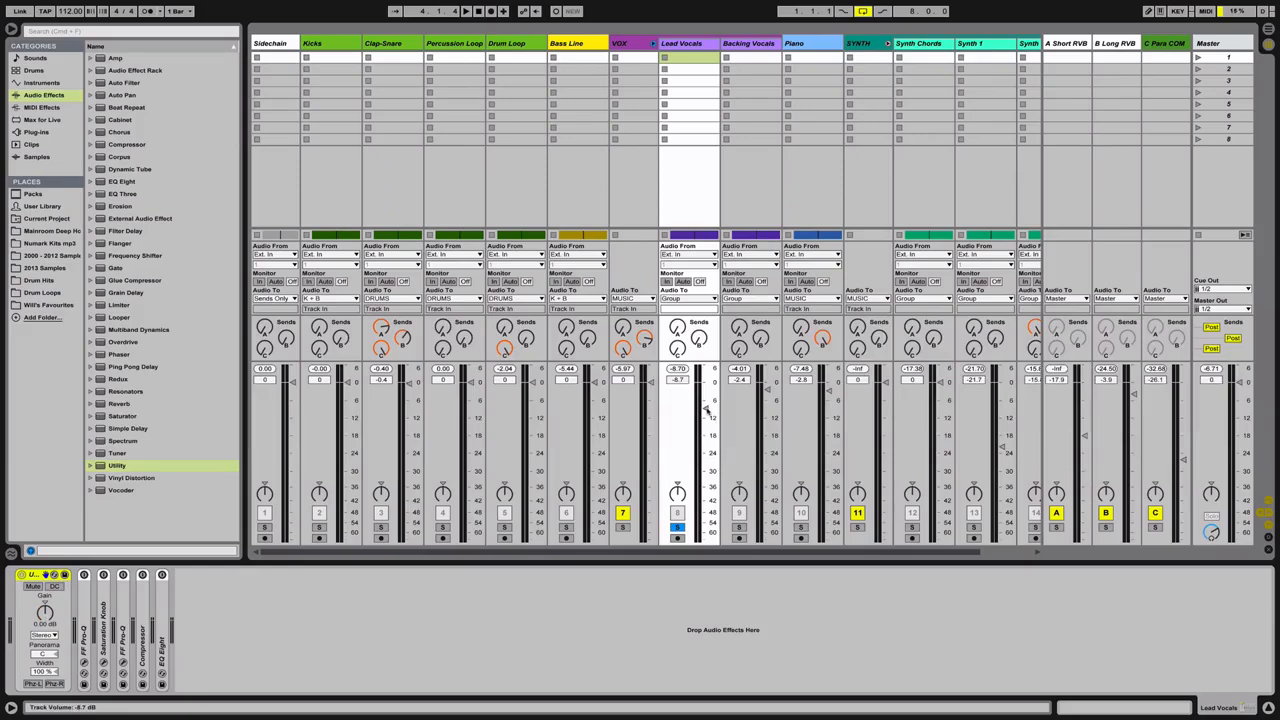
pyautogui.doubleClick(687, 388)
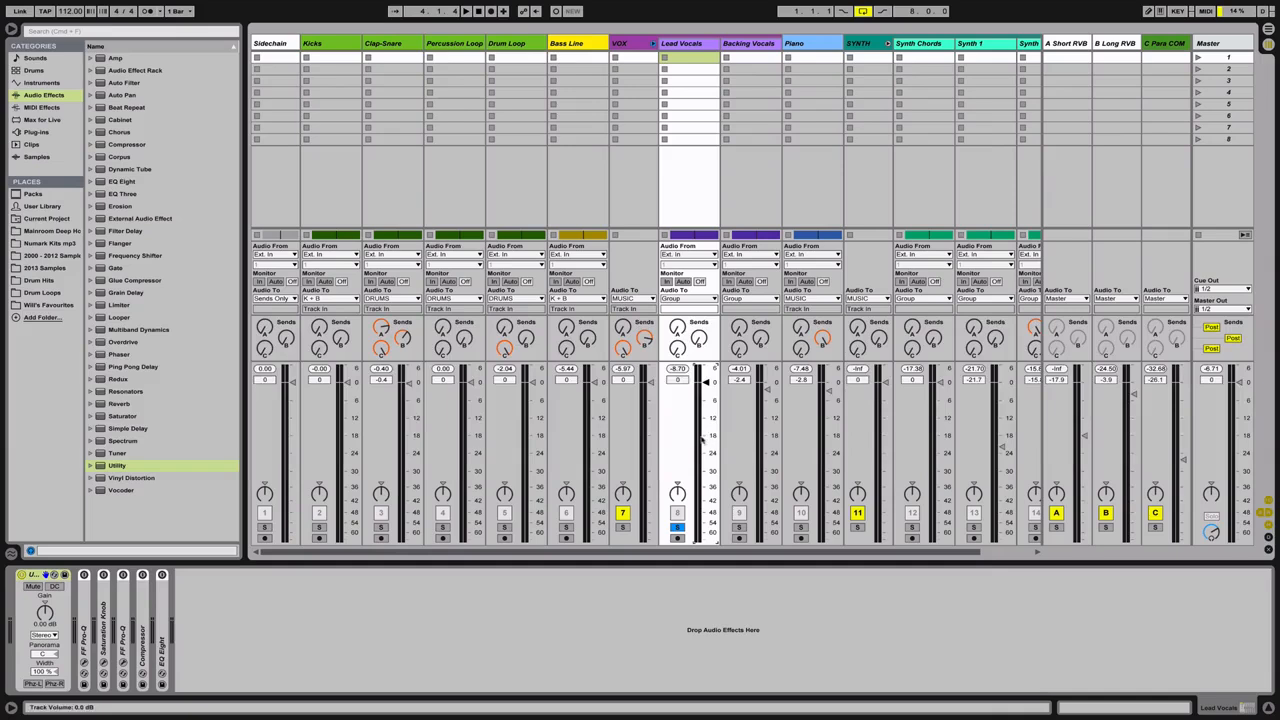
# - Play the soloed Lead Vocals and lower its Utility gain to -5.28 dB
pyautogui.press('space')
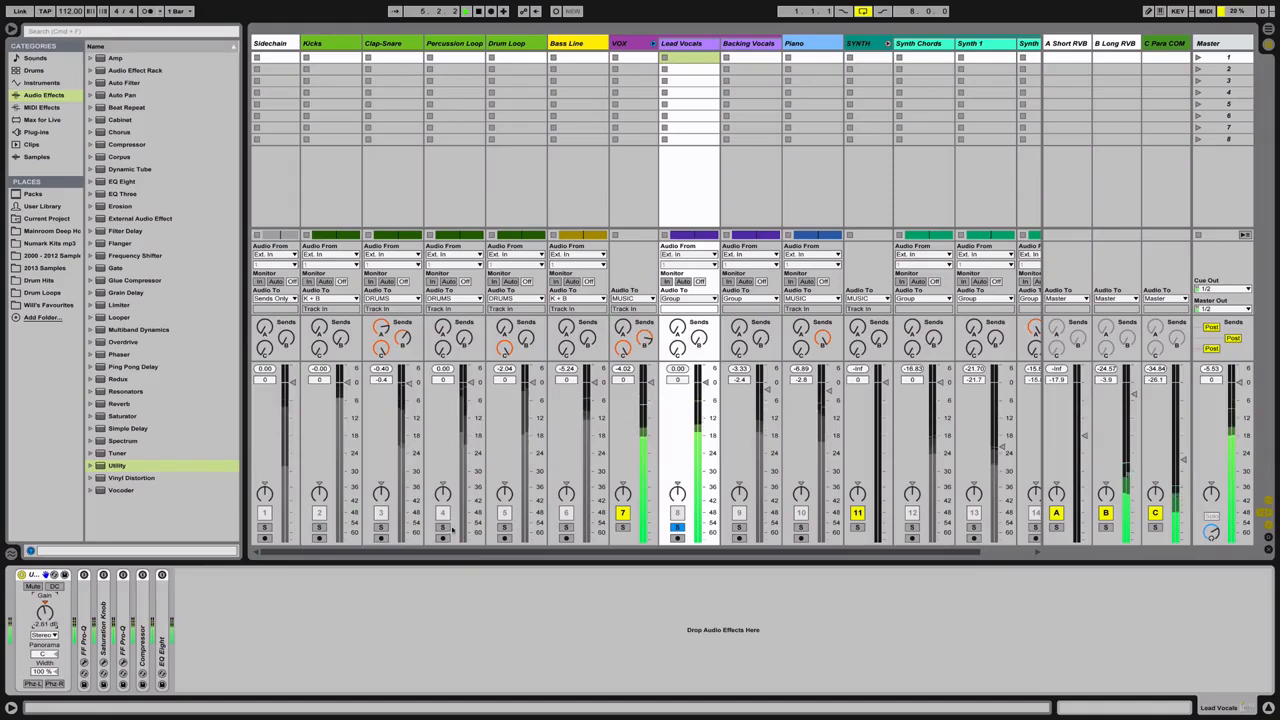
pyautogui.press('space')
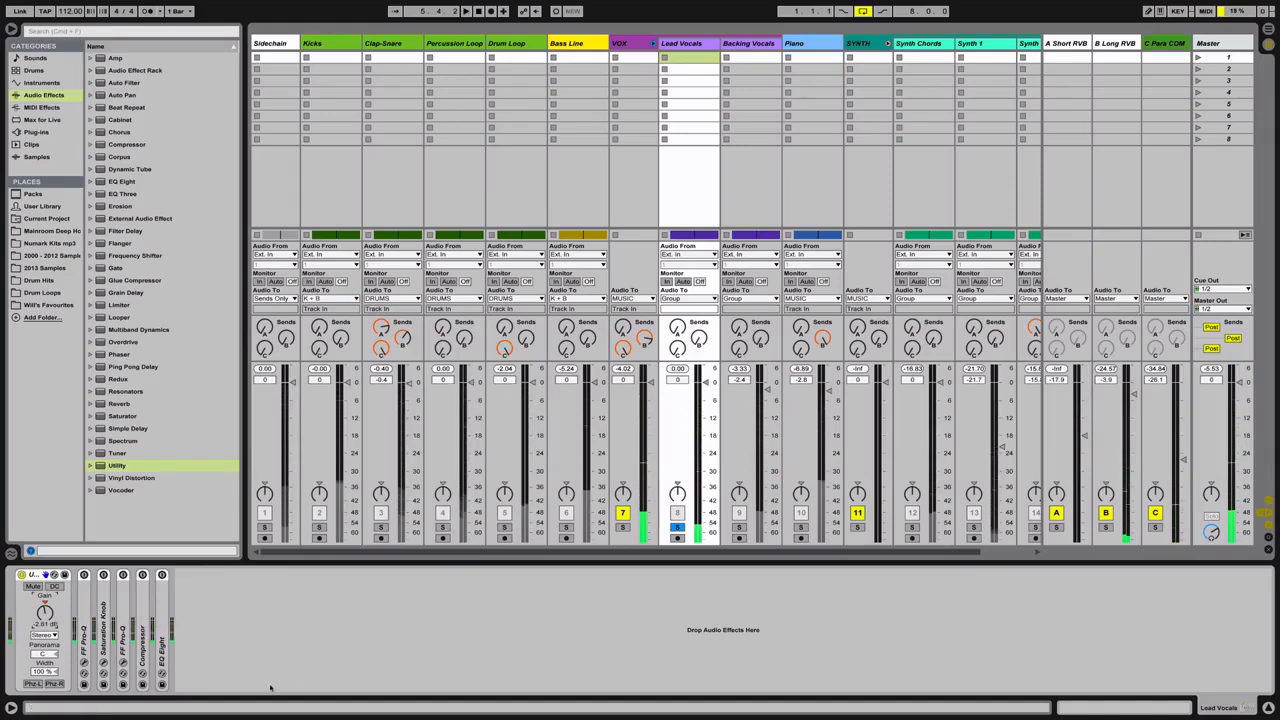
pyautogui.press('space')
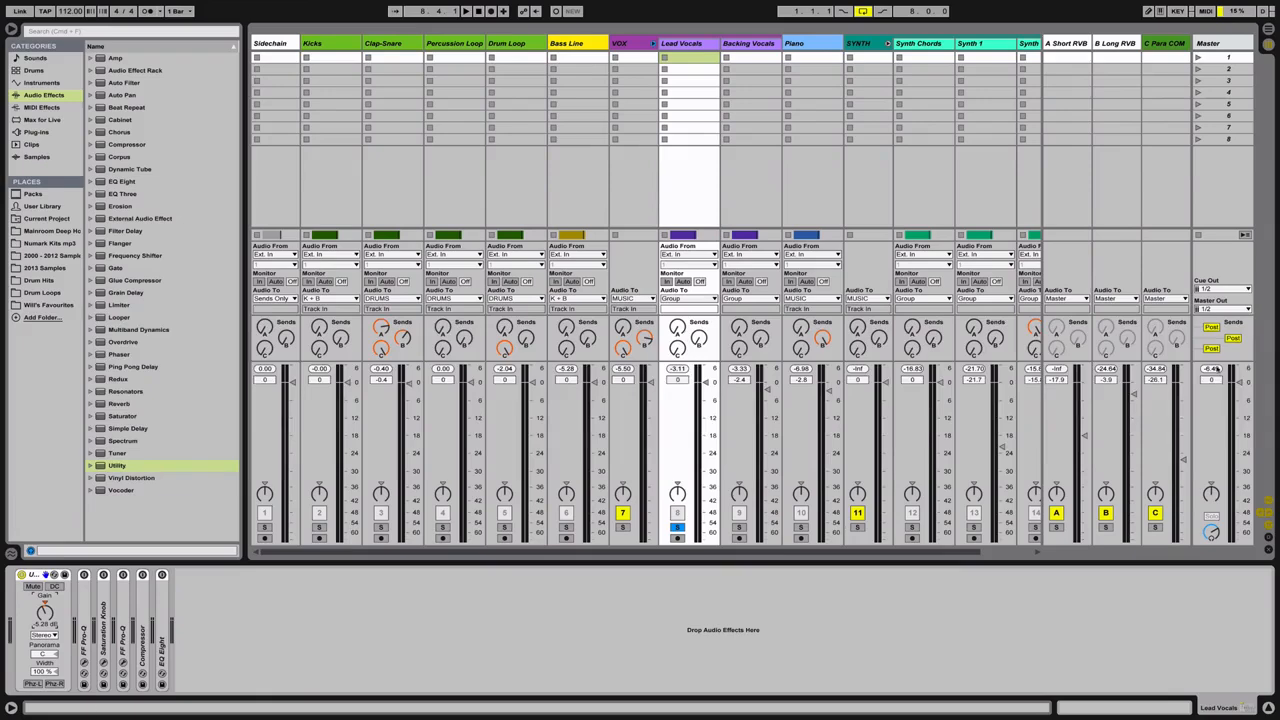
# - Solo the Synth Chords track with its effect rack bypassed and set its Utility gain to -4.83 dB during playback
pyautogui.click(857, 527)
pyautogui.click(920, 57)
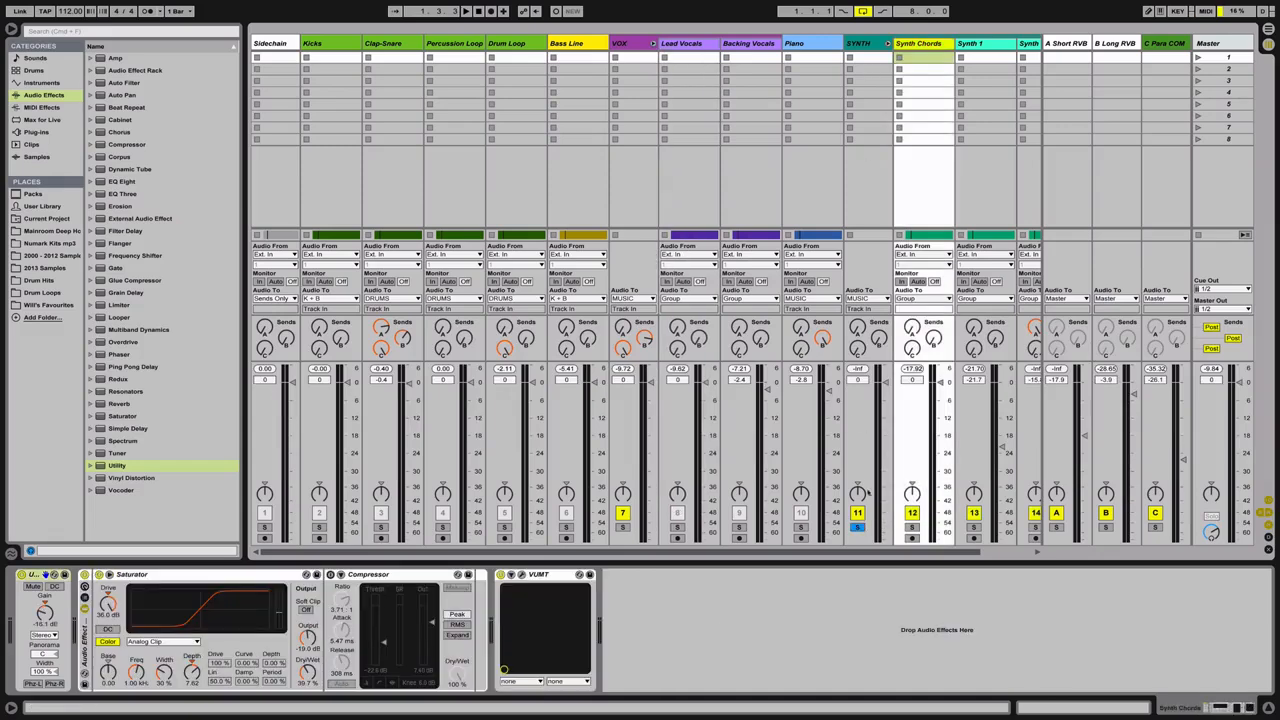
pyautogui.click(912, 527)
pyautogui.press('space')
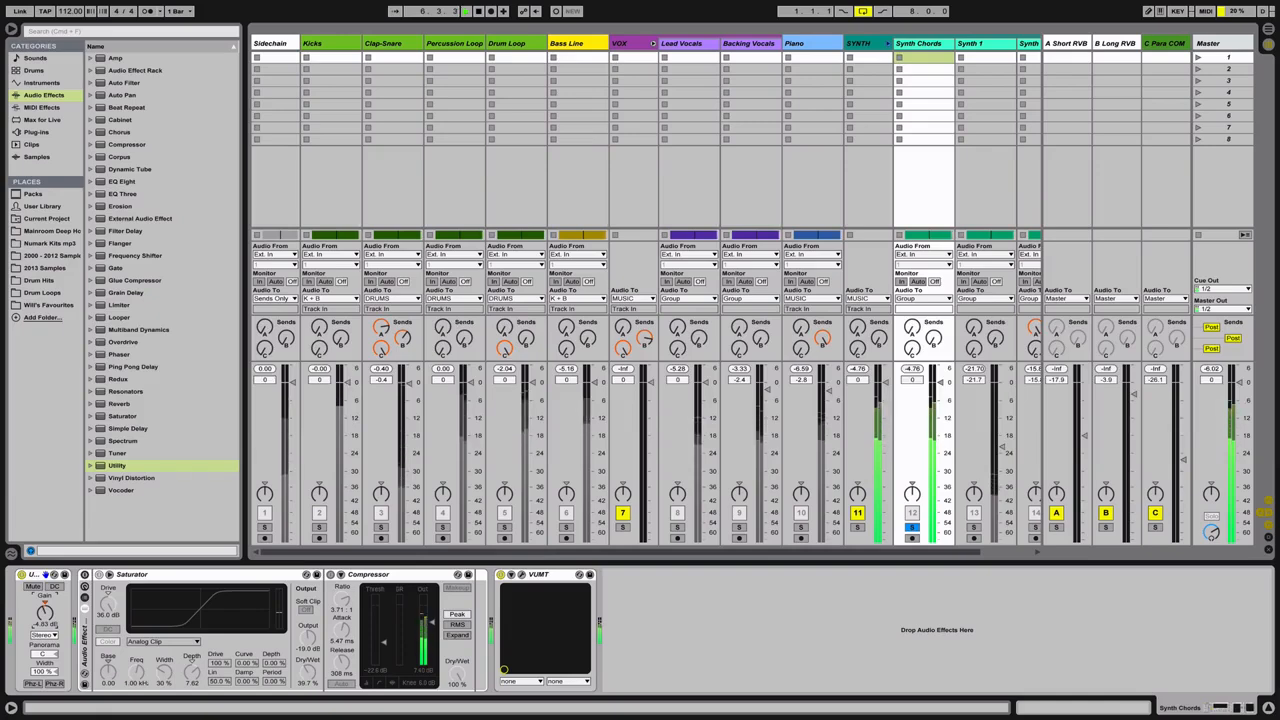
pyautogui.press('space')
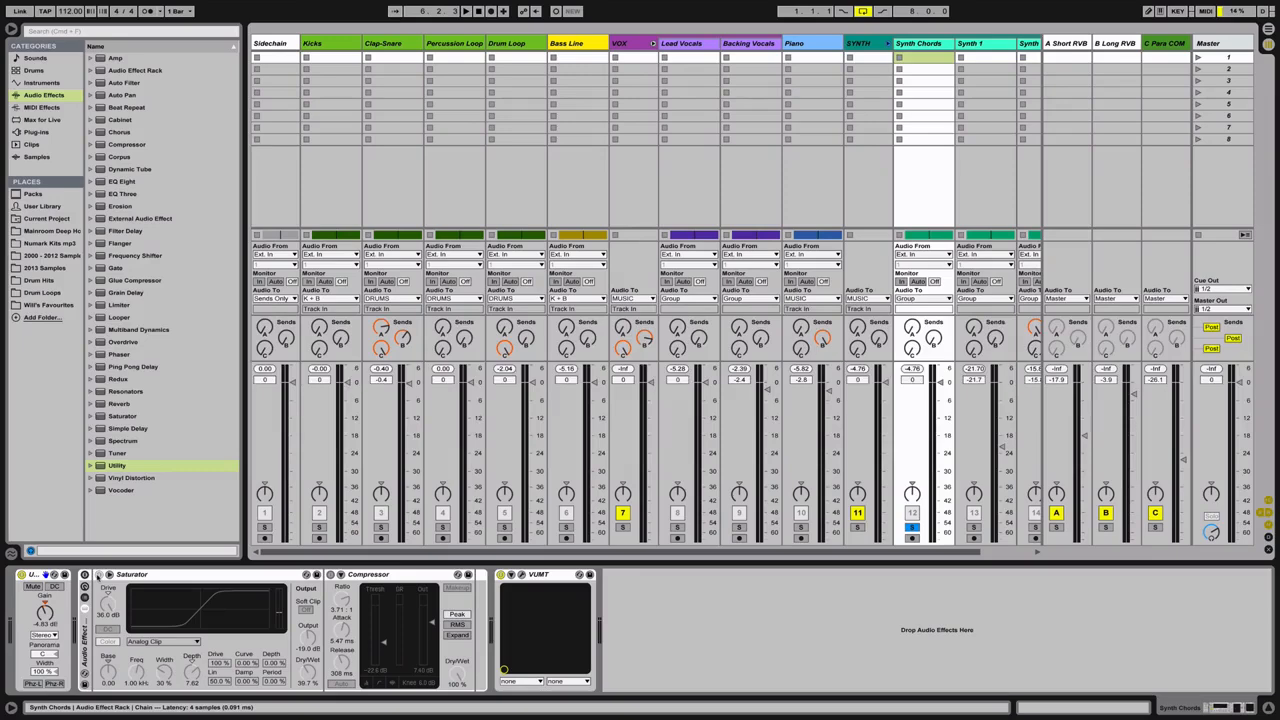
# - Turn on the Synth Chords Saturator, set its Drive to 22.9 dB, and compare the sound with the device bypassed
pyautogui.click(97, 575)
pyautogui.press('space')
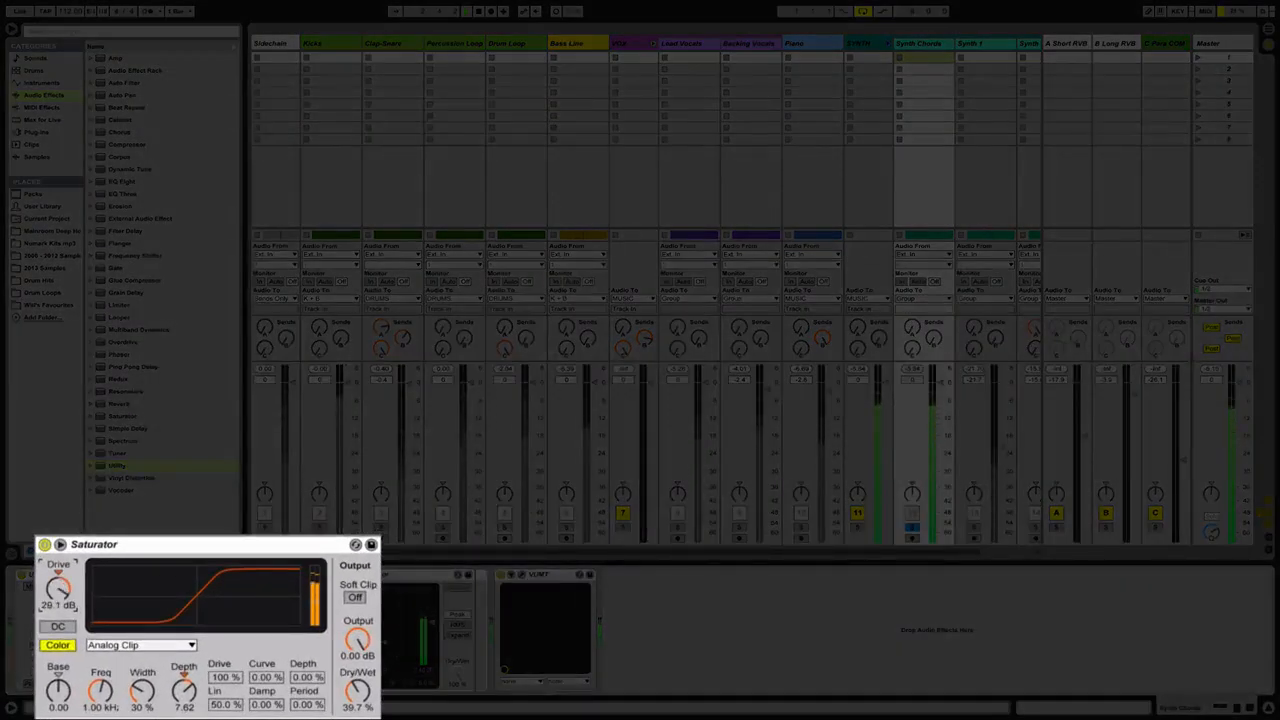
pyautogui.moveTo(58, 588); pyautogui.dragTo(58, 606)
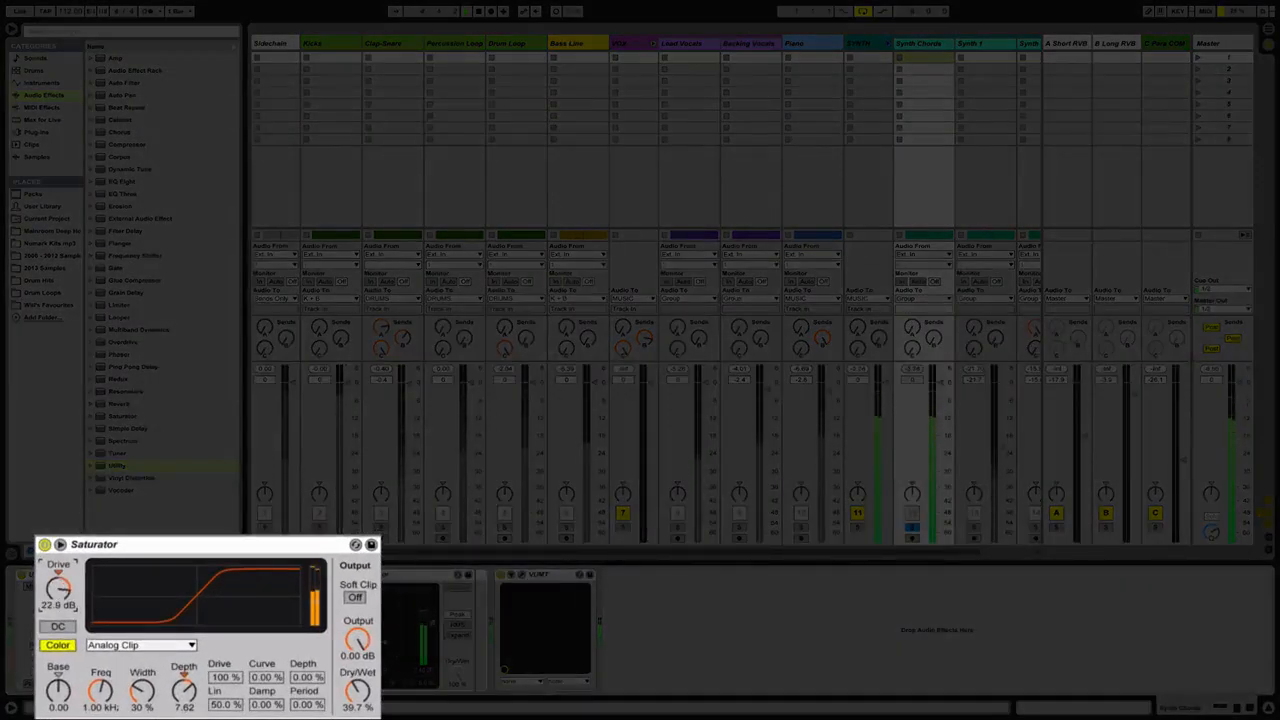
pyautogui.click(44, 544)
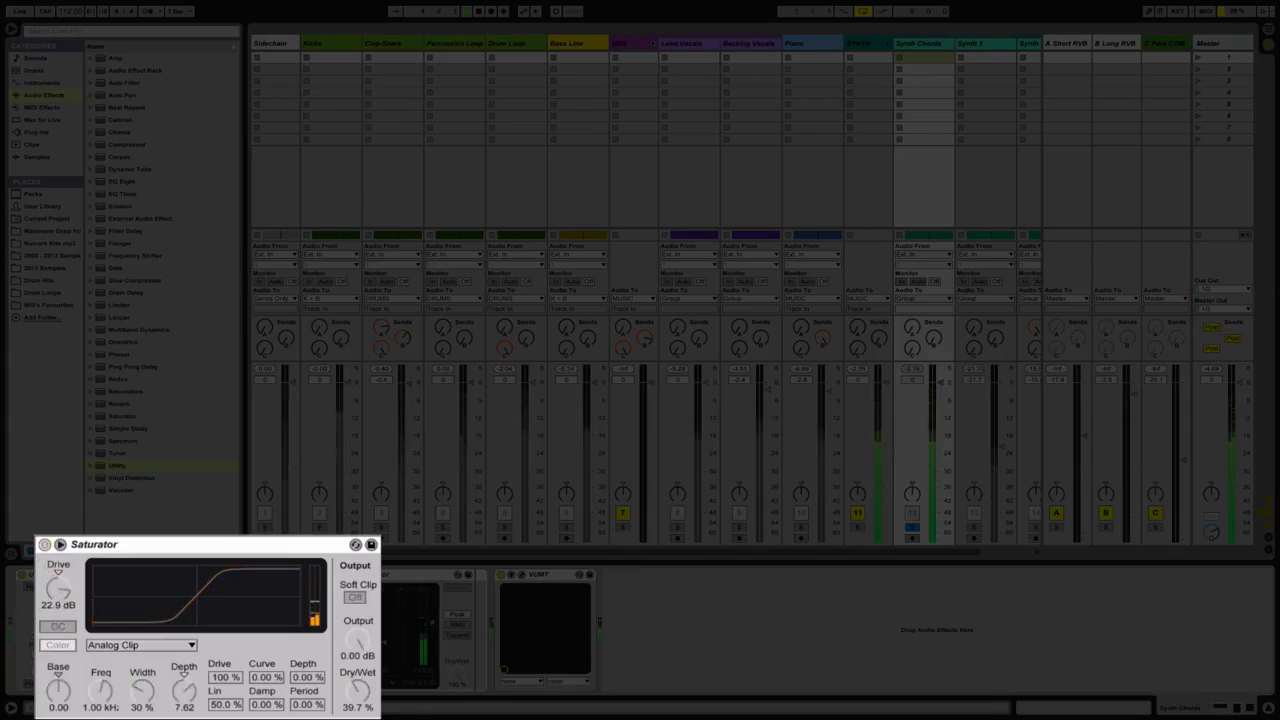
pyautogui.click(44, 544)
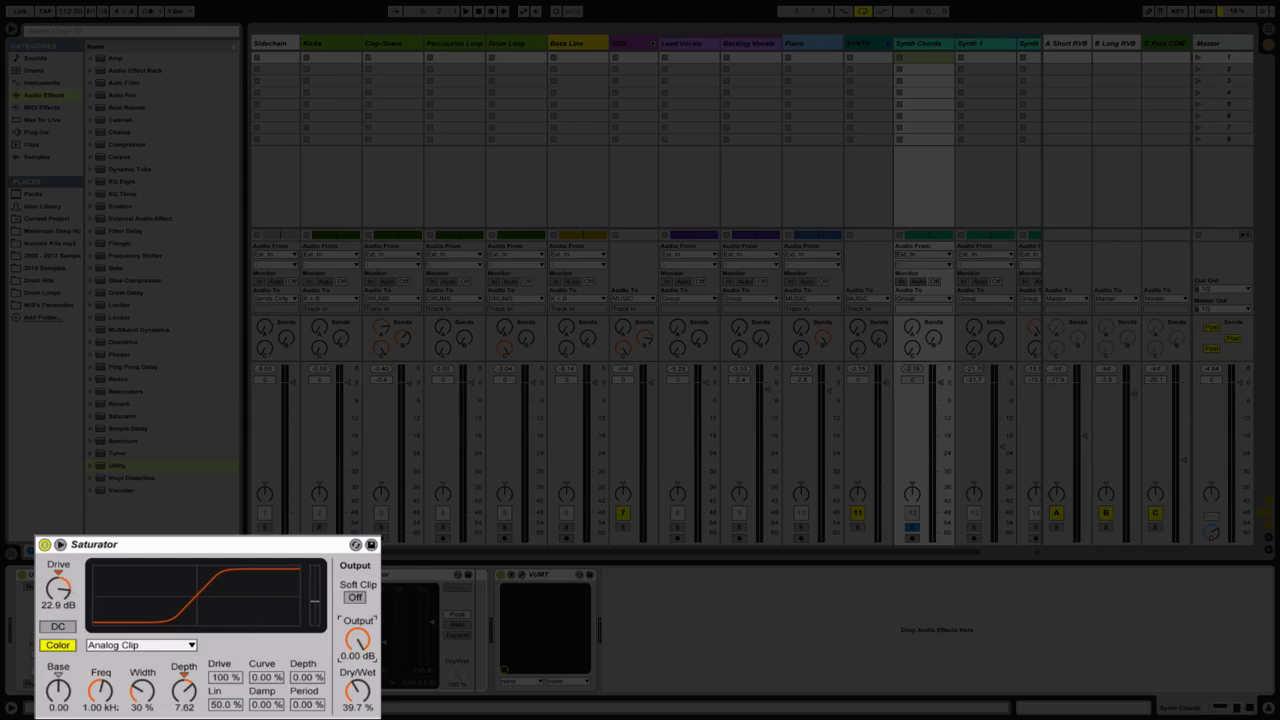
# - Lower the Saturator's Output to -15.4 dB, compare its level against bypass, and enable the Compressor in the rack
pyautogui.moveTo(357, 640); pyautogui.dragTo(357, 660)
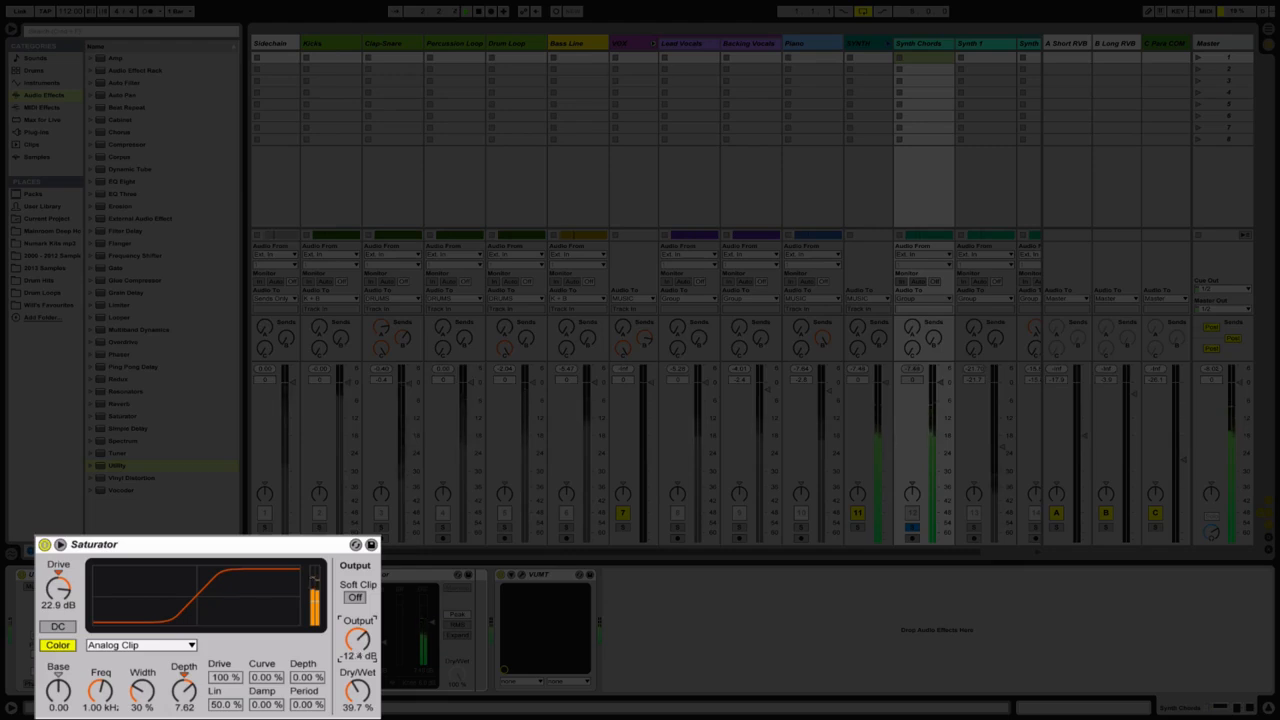
pyautogui.moveTo(357, 660); pyautogui.dragTo(357, 674)
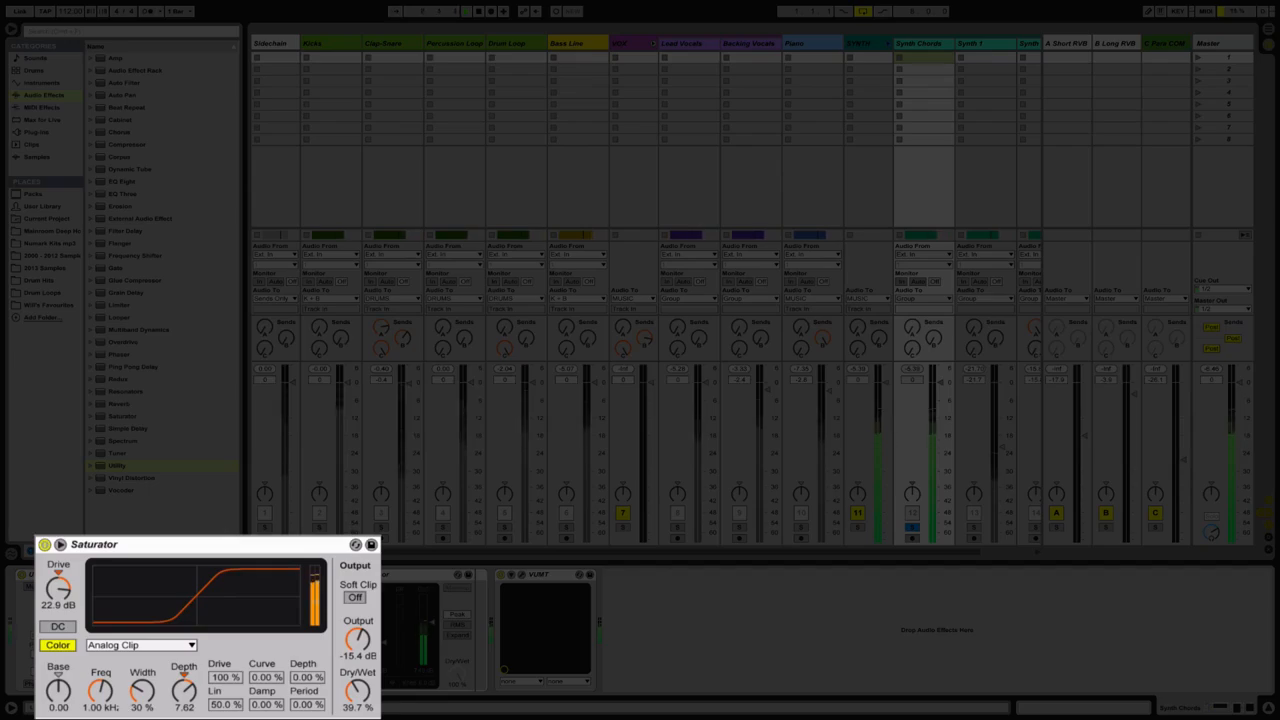
pyautogui.press('0')
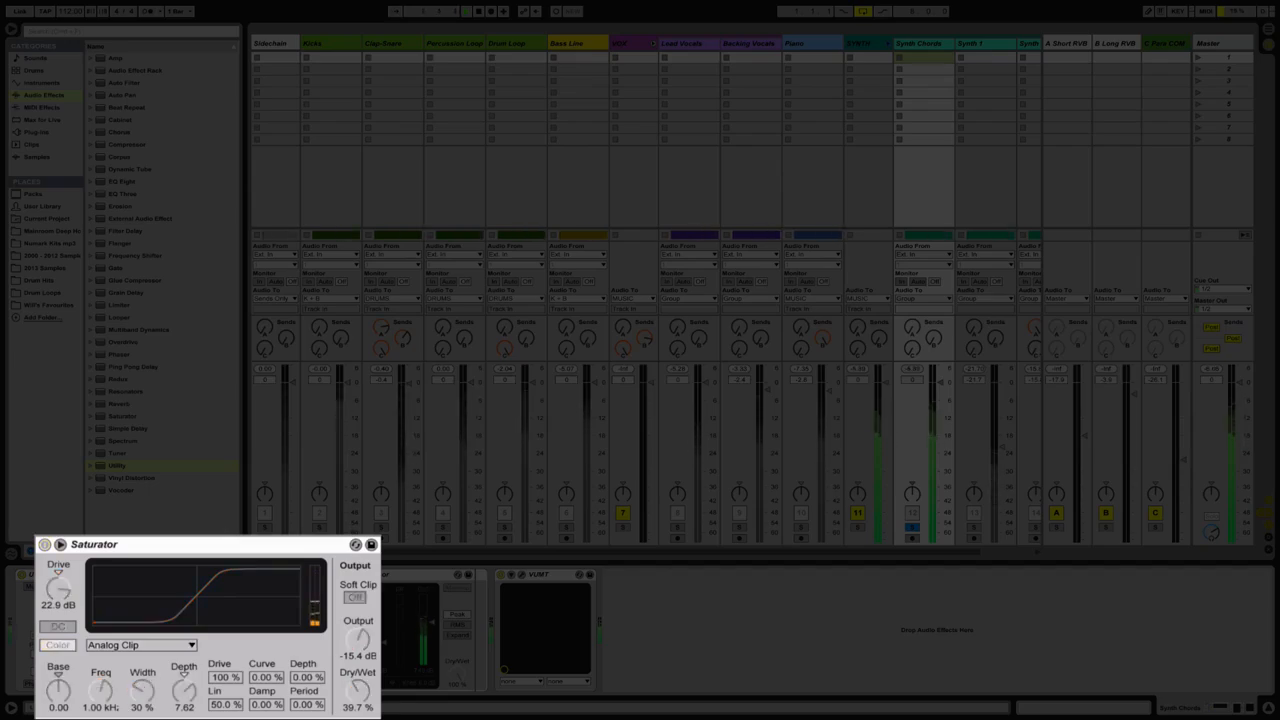
pyautogui.press('0')
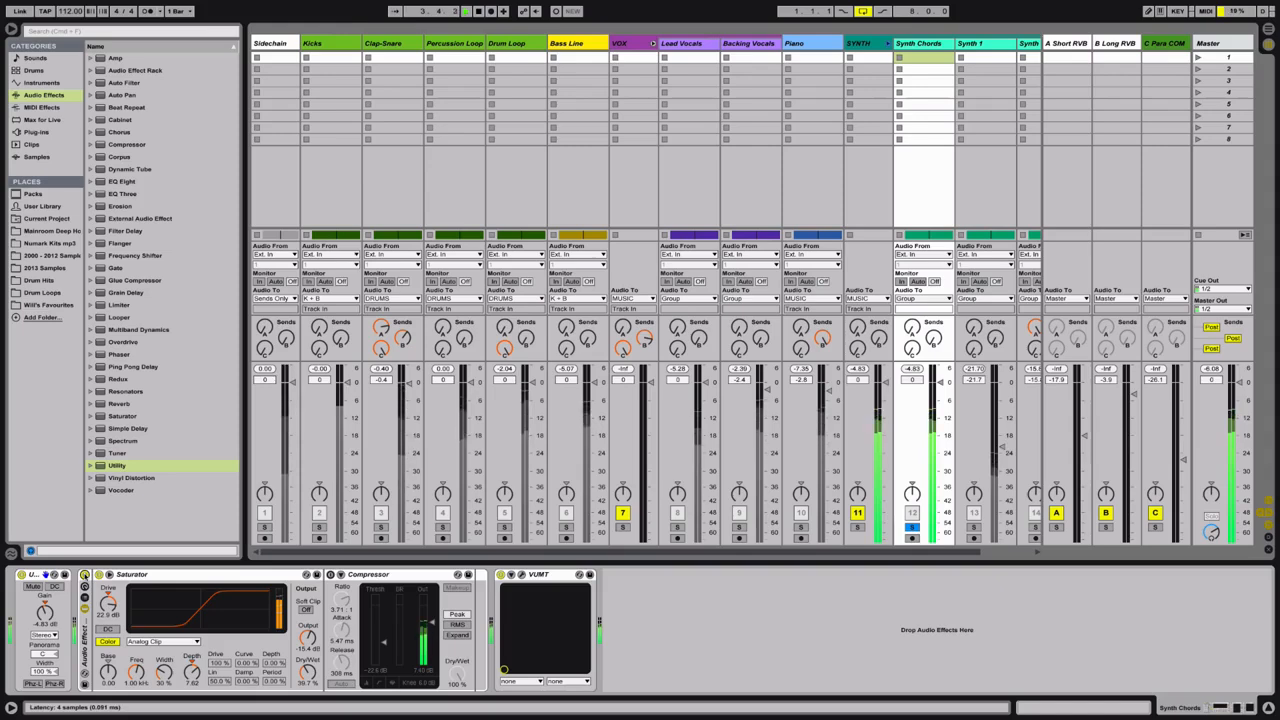
pyautogui.press('space')
pyautogui.press('0')
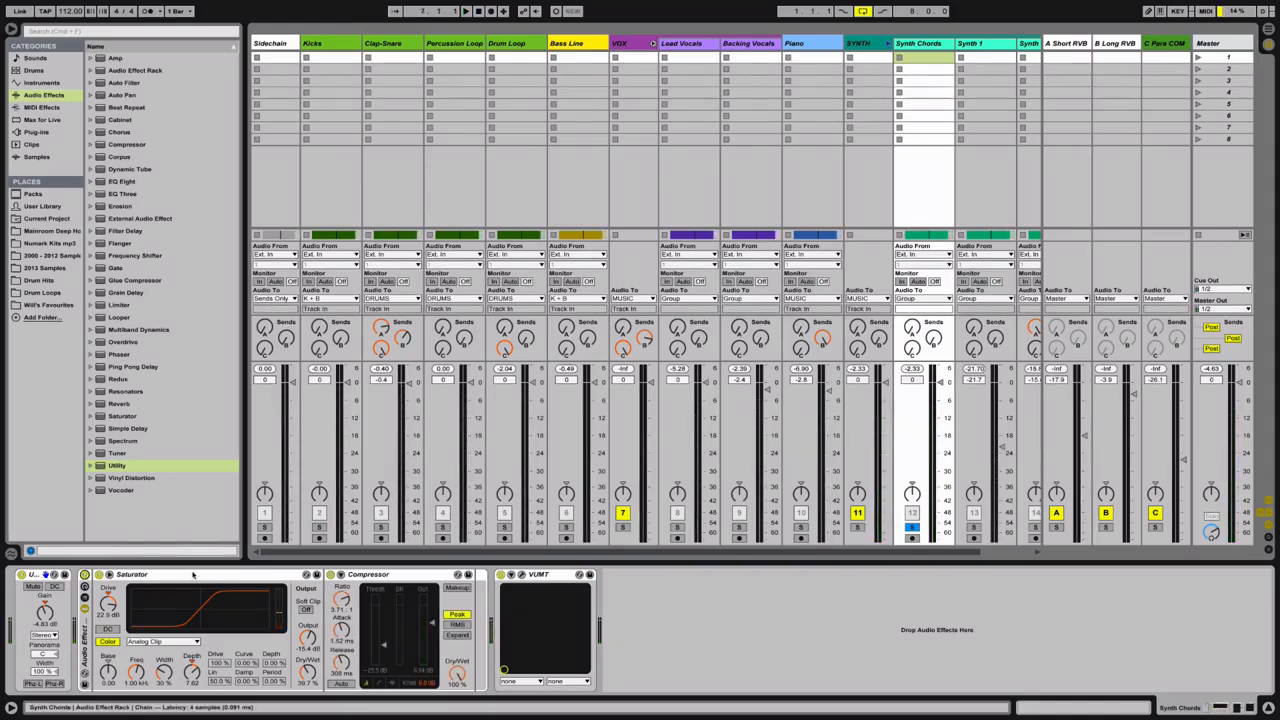
# - Delete the Saturator, Compressor, VUMT and the emptied effect rack from the Synth Chords chain, keeping only the Utility
pyautogui.click(193, 574)
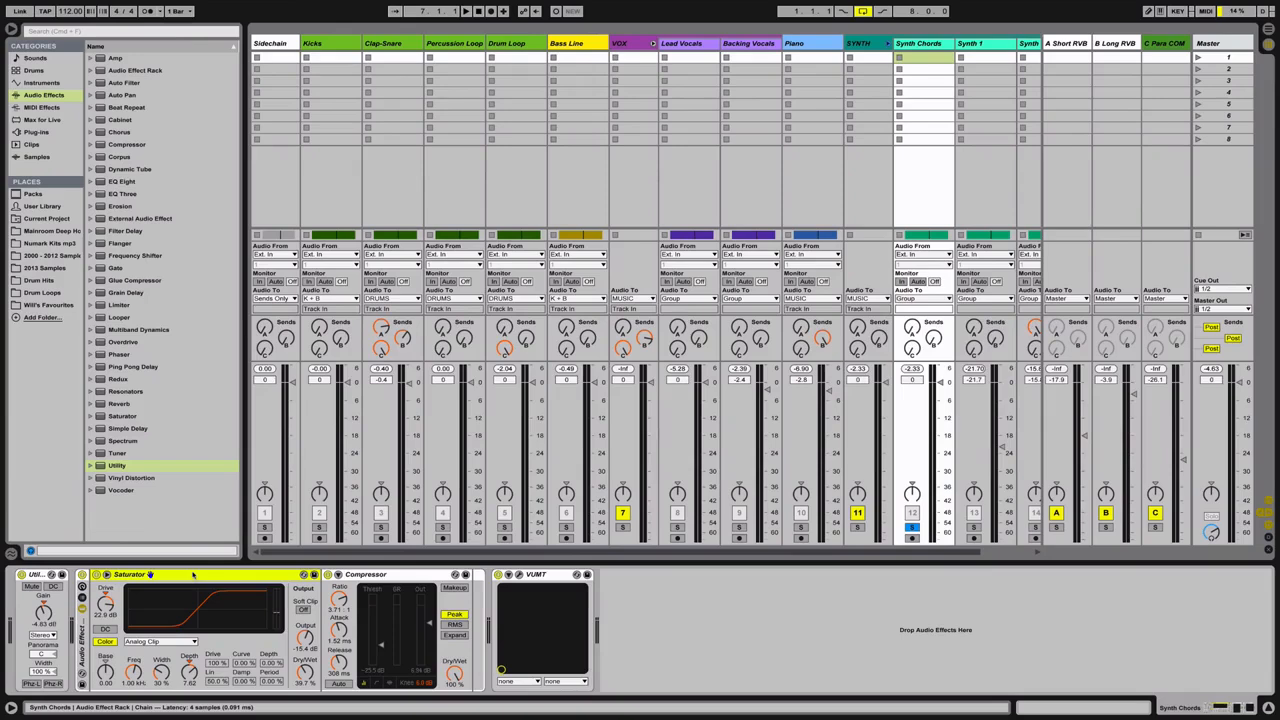
pyautogui.press('Delete')
pyautogui.click(268, 575)
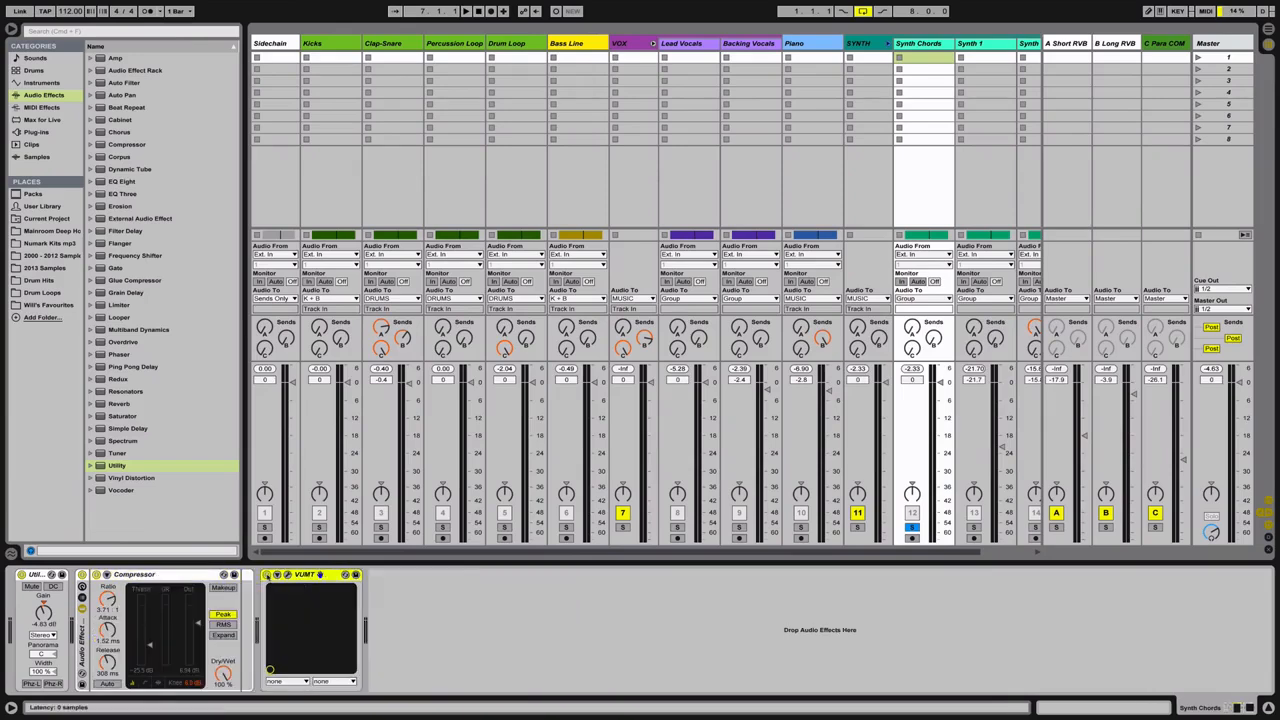
pyautogui.press('Delete')
pyautogui.press('Delete')
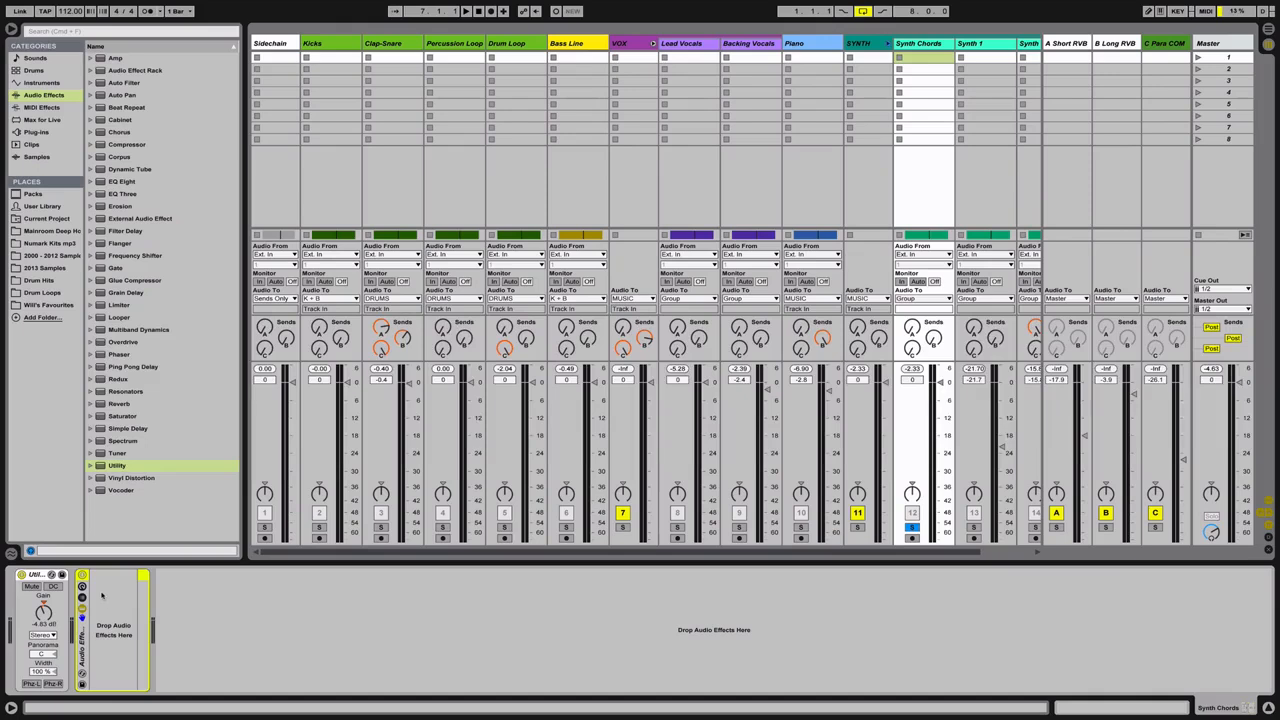
pyautogui.press('Delete')
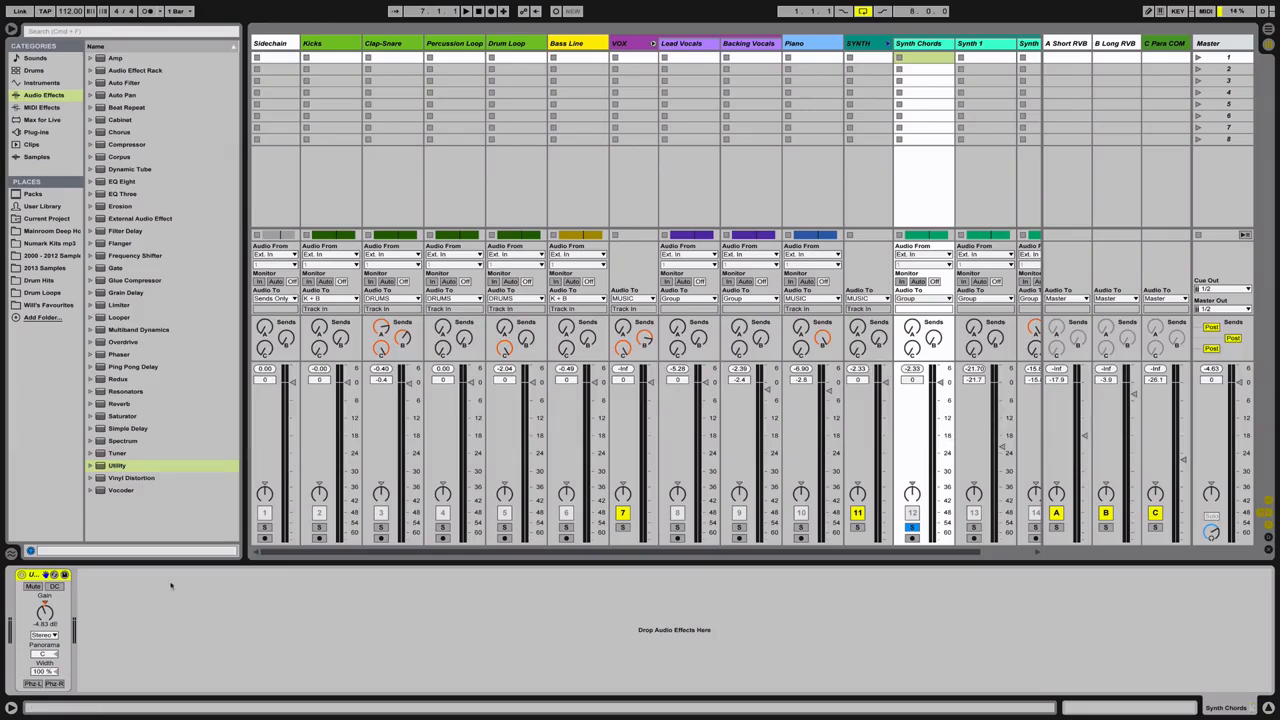
# - Insert the SoundToys EchoBoy plug-in after the Utility on Synth Chords
pyautogui.click(38, 133)
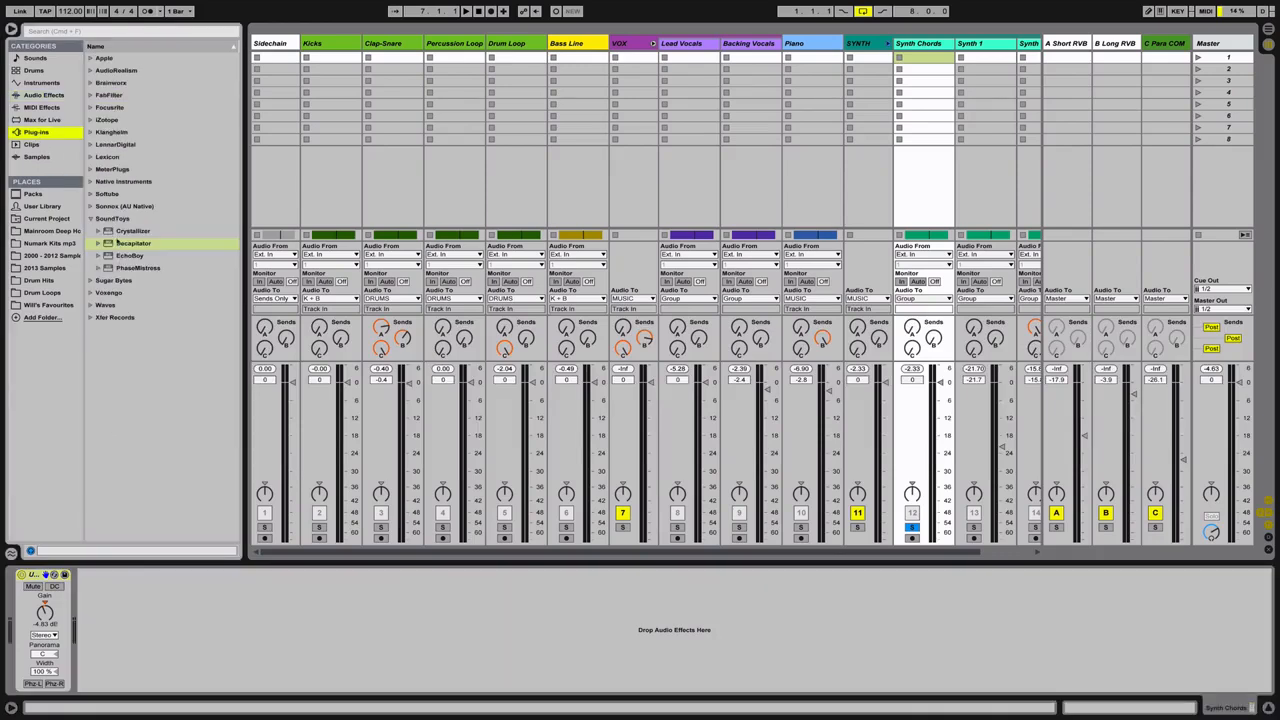
pyautogui.moveTo(126, 257); pyautogui.dragTo(130, 613)
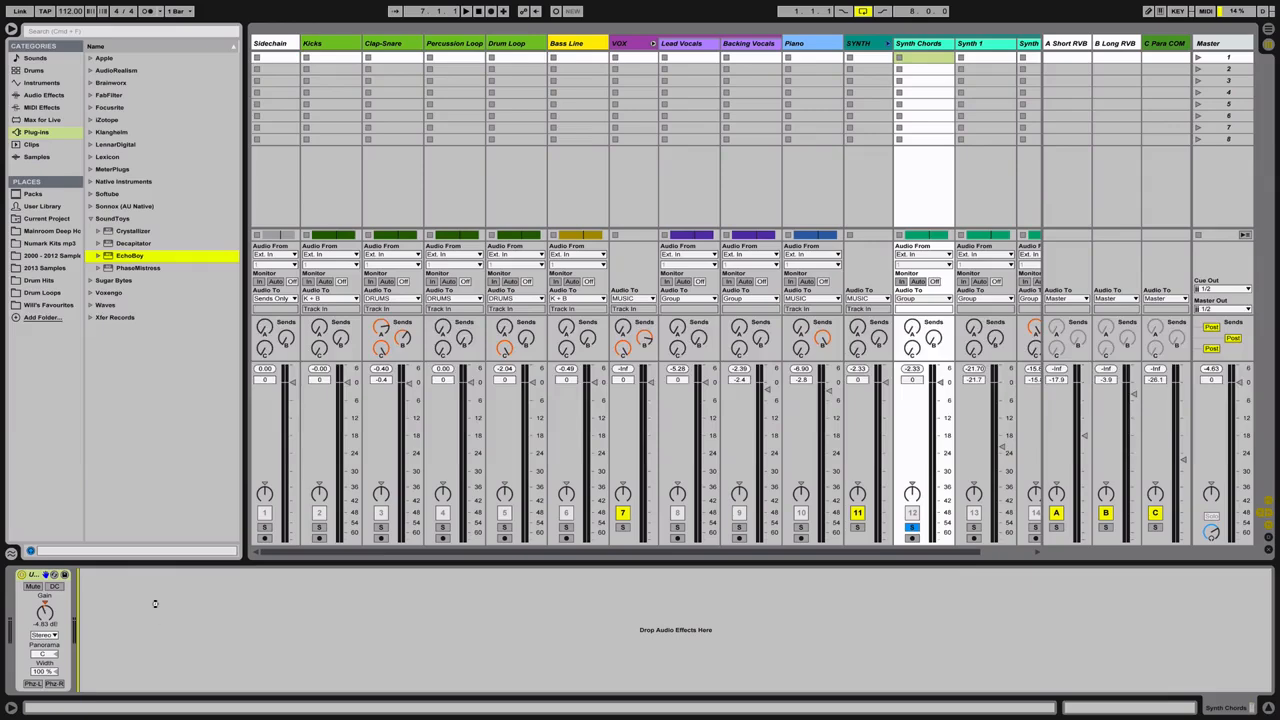
pyautogui.moveTo(125, 300); pyautogui.dragTo(90, 630)
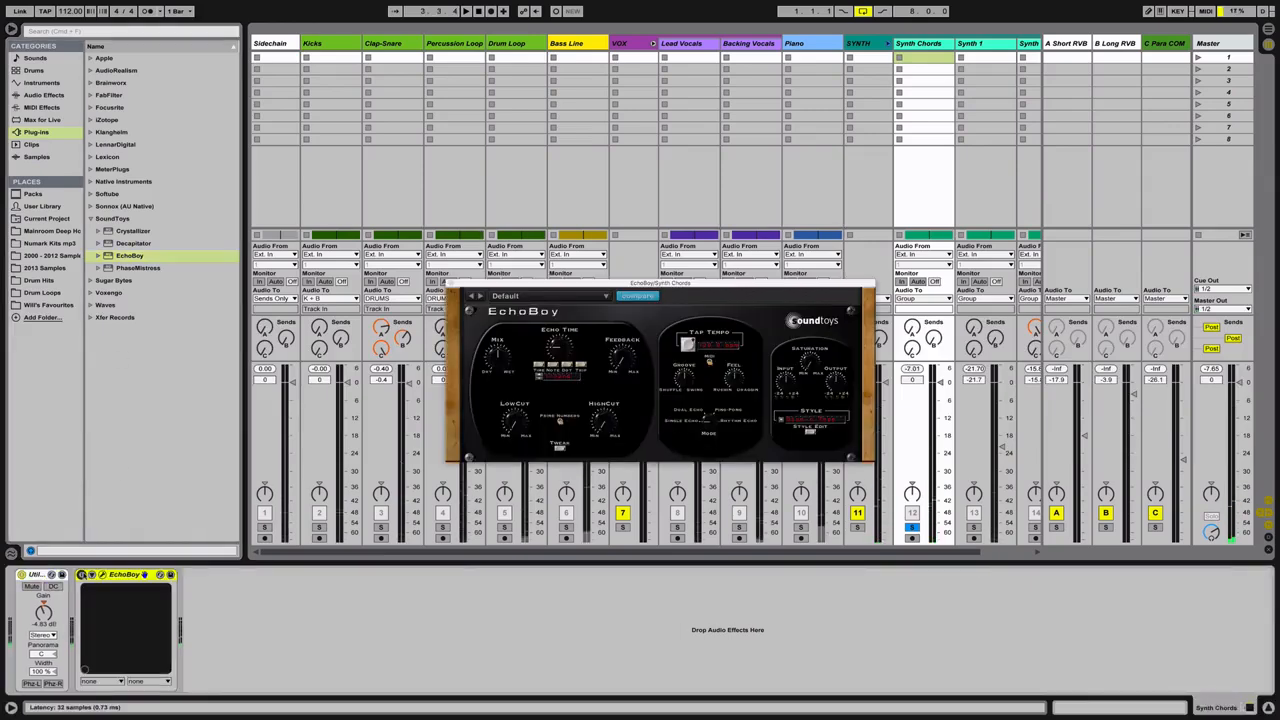
# - Play Synth Chords through EchoBoy and raise the gain of the Utility before it to 33.9 dB
pyautogui.press('space')
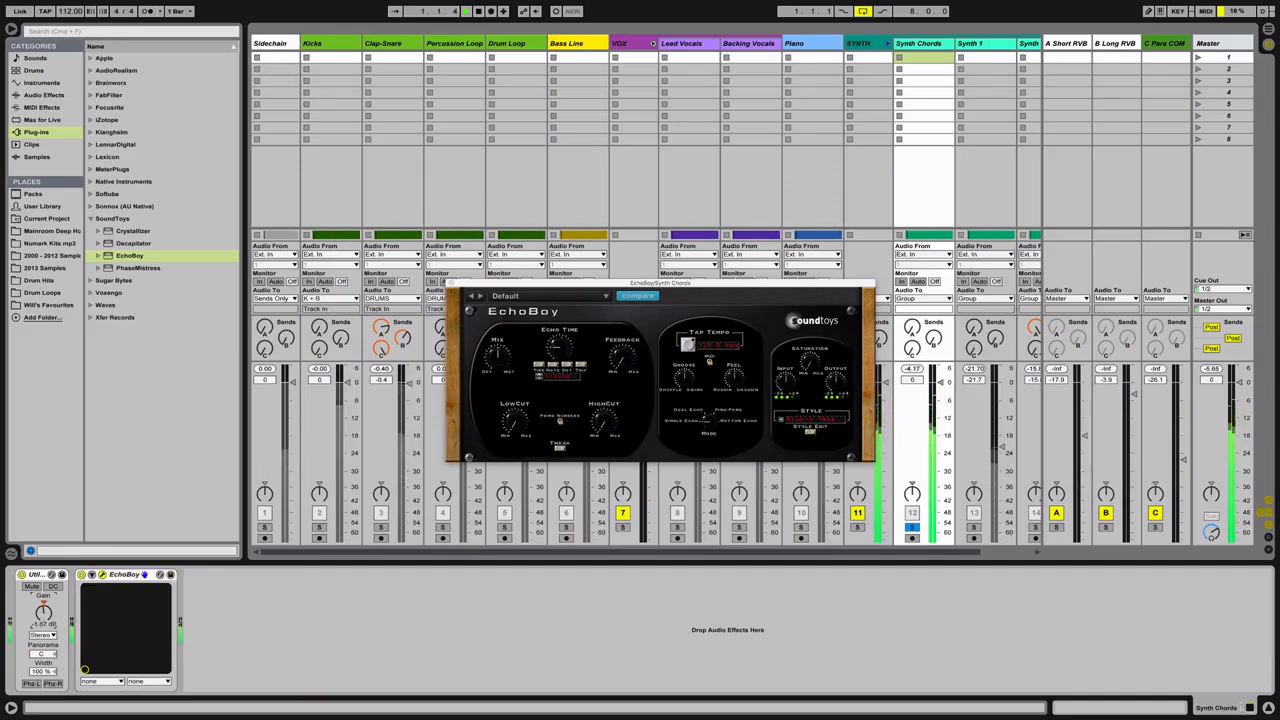
pyautogui.moveTo(43, 612); pyautogui.dragTo(43, 574)
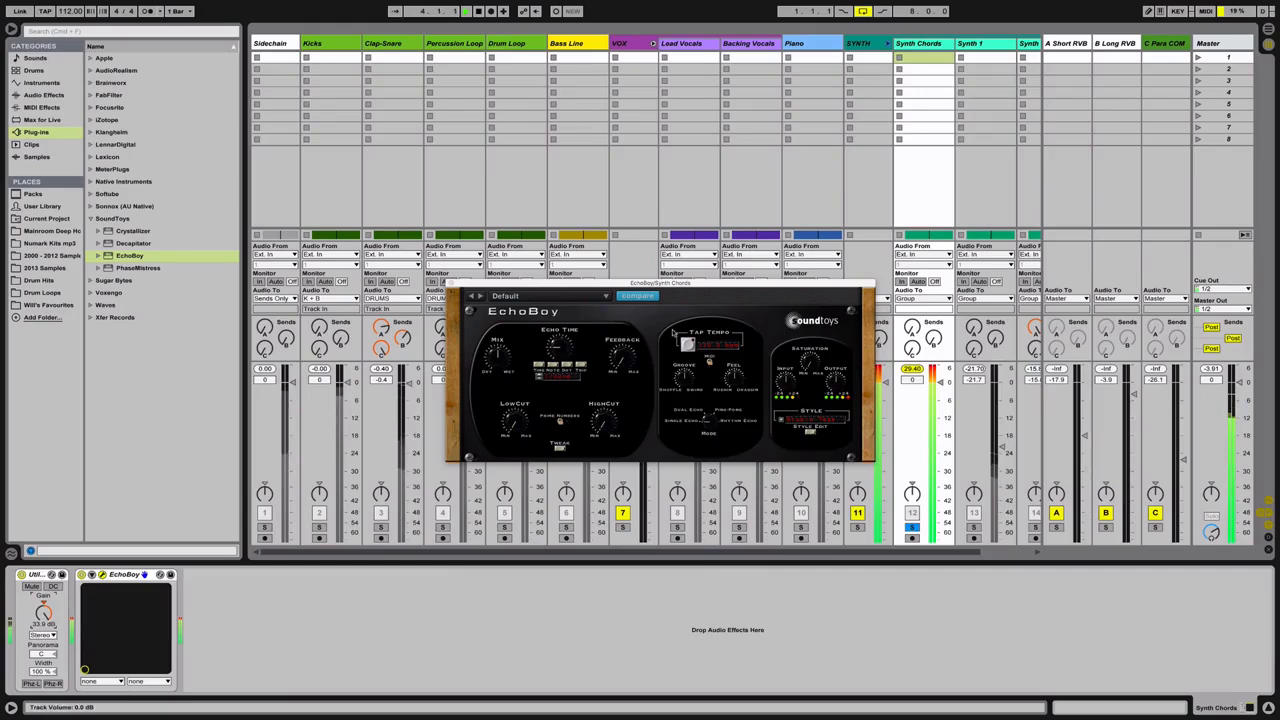
pyautogui.press('space')
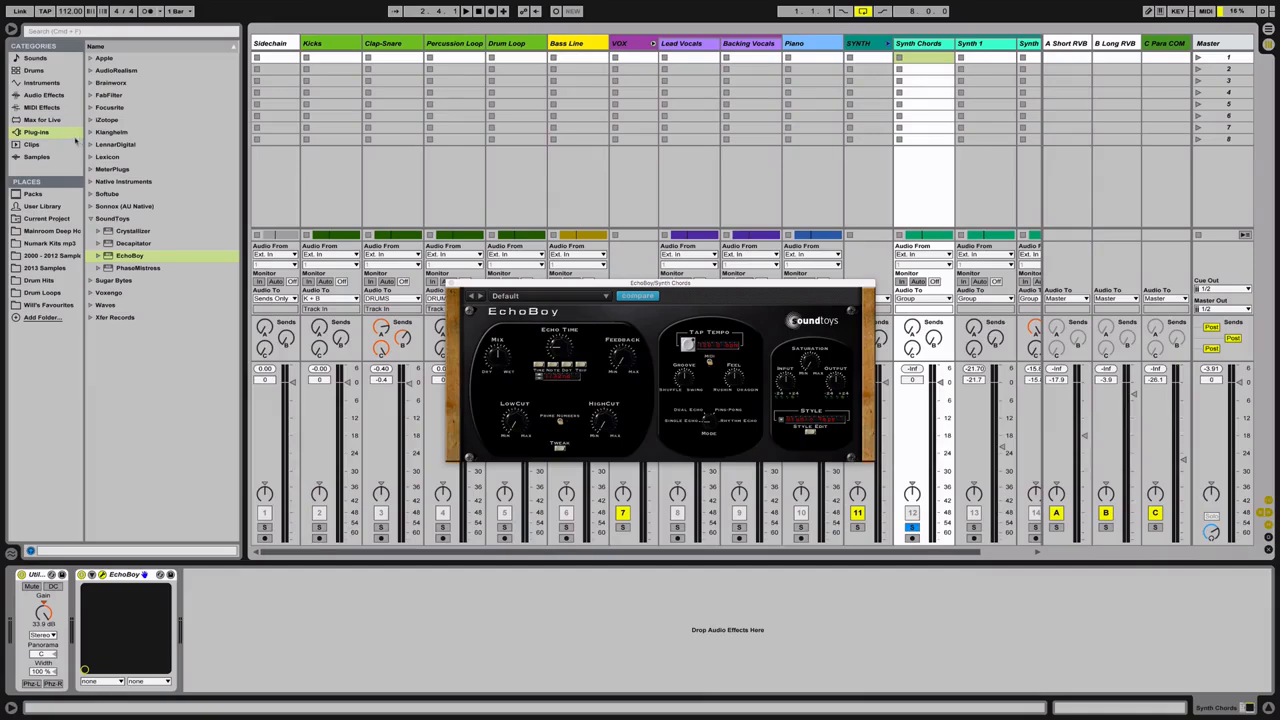
# - Add a second Utility after EchoBoy and lower its gain to -35.0 dB while playing Synth Chords
pyautogui.click(45, 95)
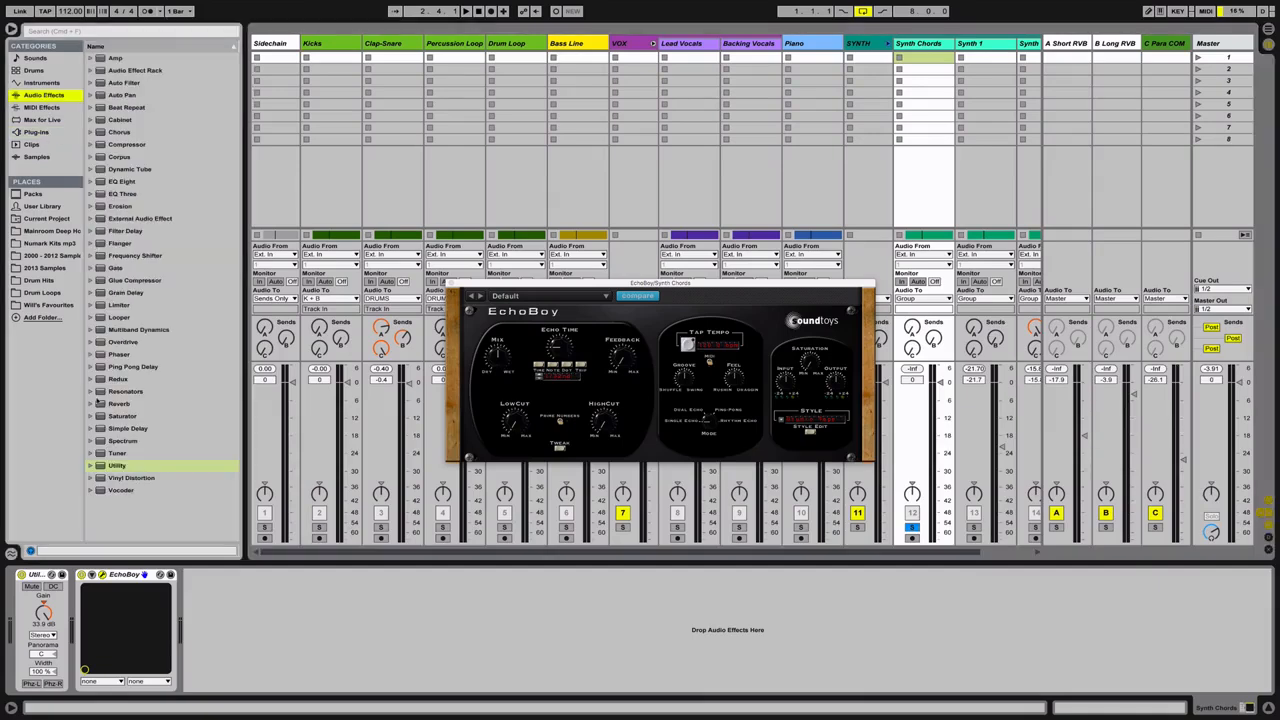
pyautogui.moveTo(113, 457); pyautogui.dragTo(222, 590)
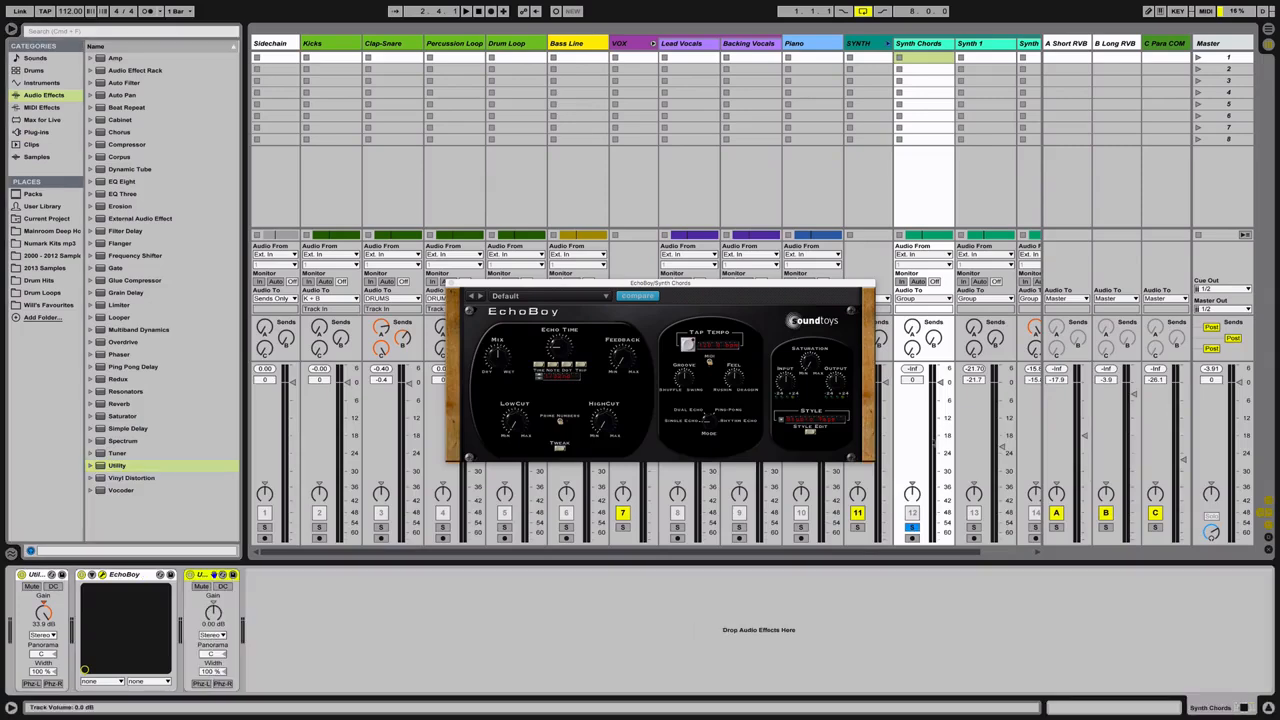
pyautogui.press('space')
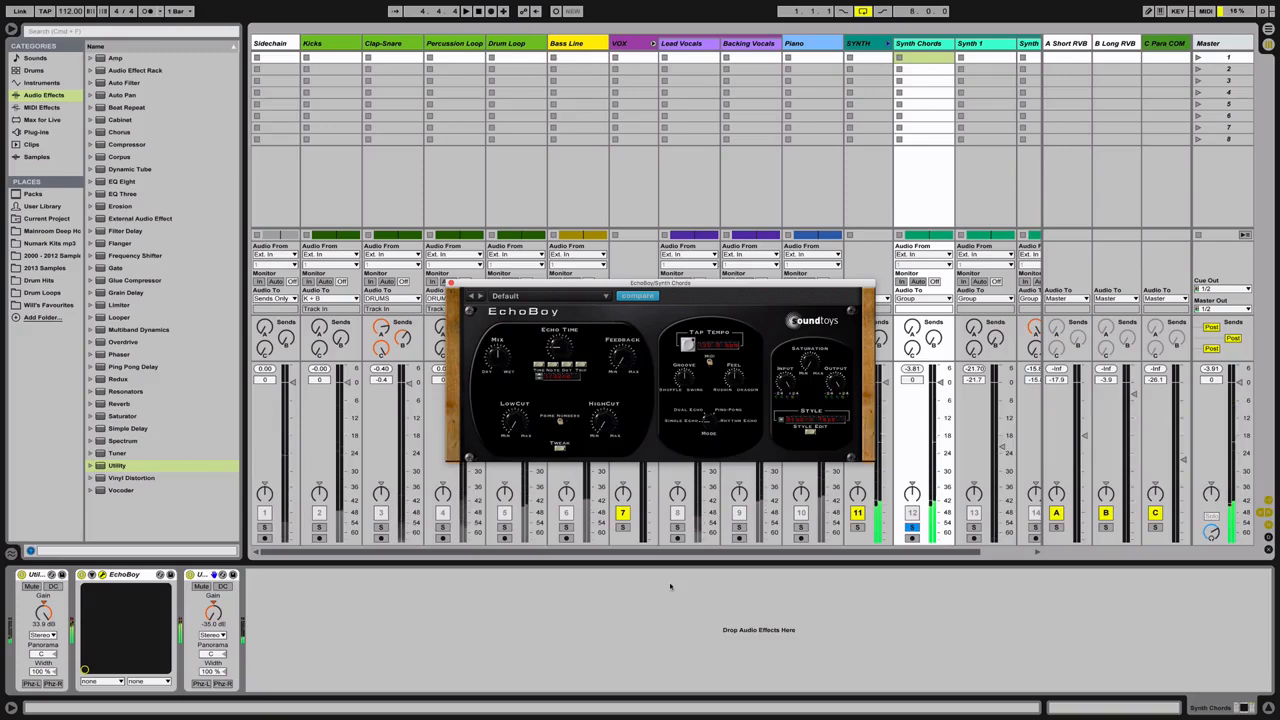
pyautogui.press('space')
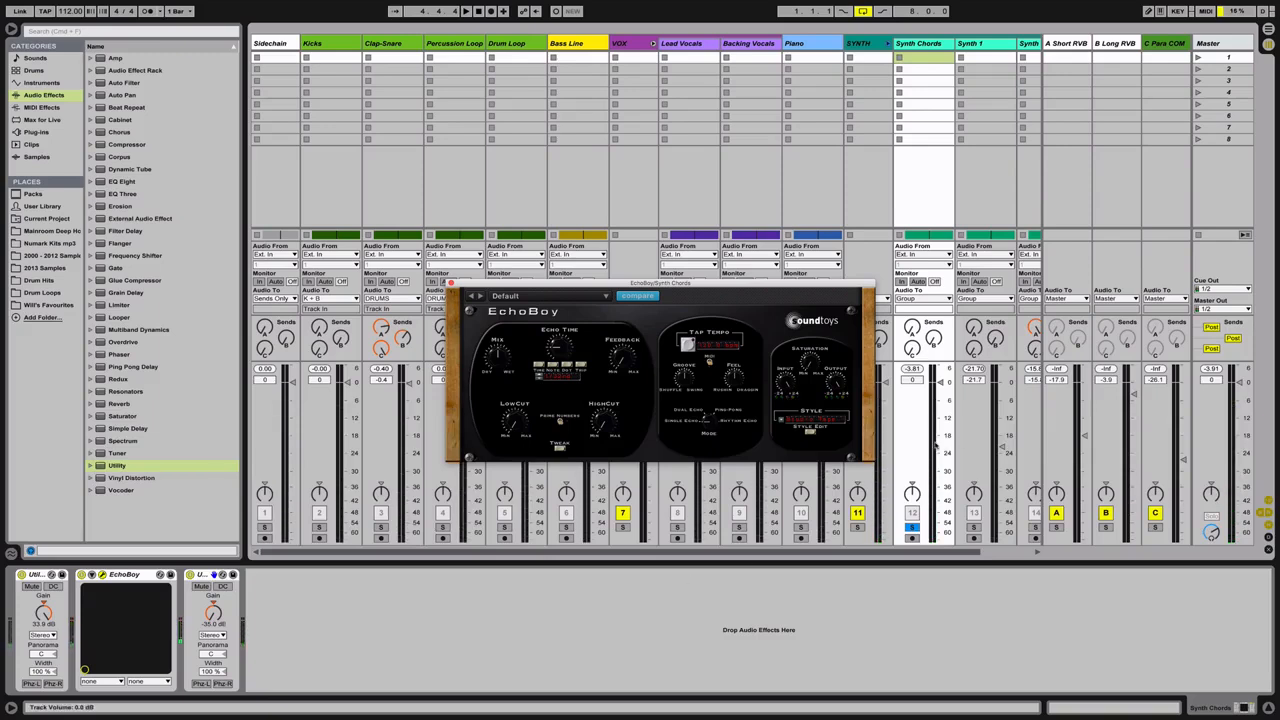
pyautogui.press('space')
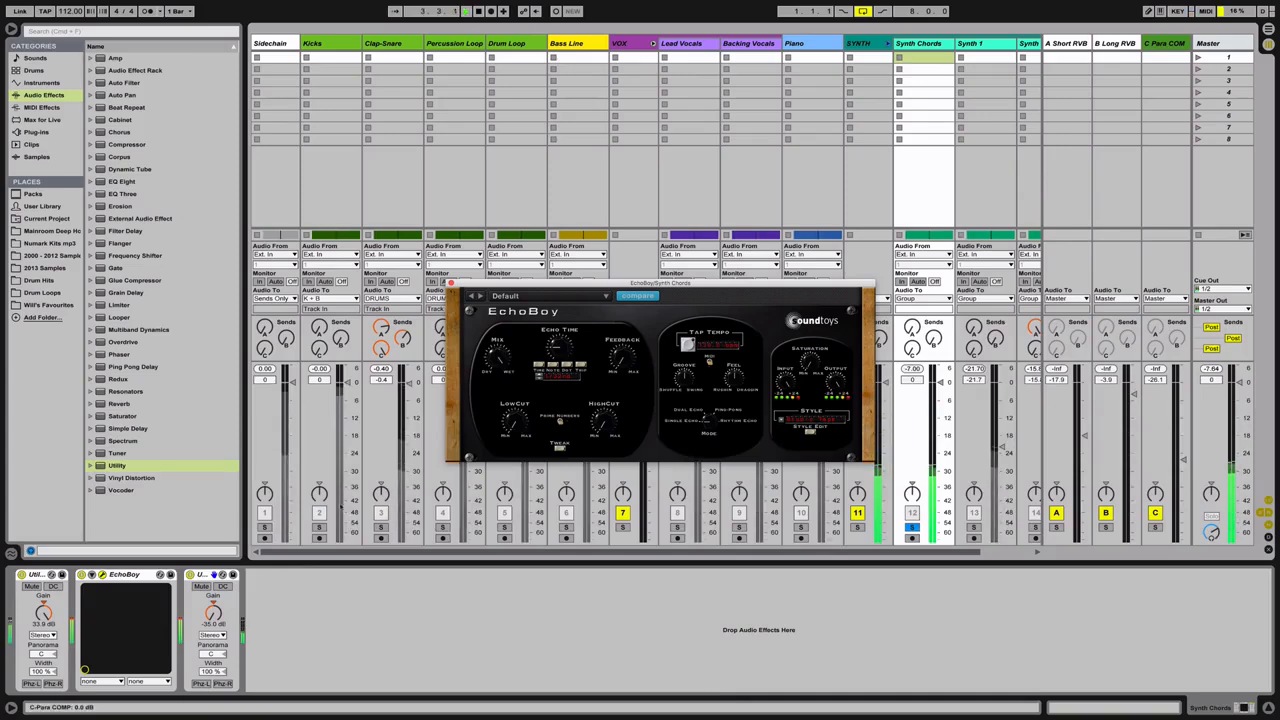